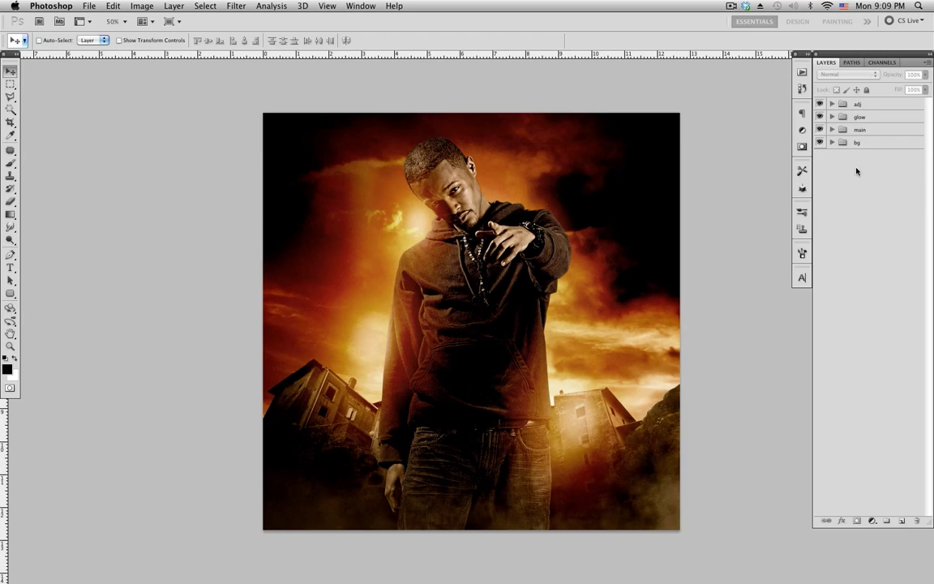
# Step: Toggle the adj and glow groups off and on to compare their effect
pyautogui.click(819, 104)
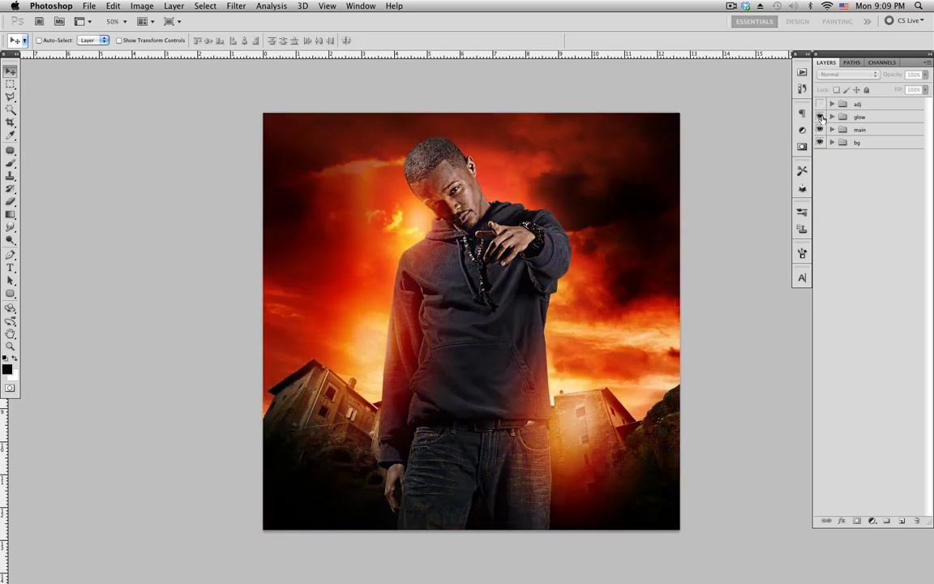
pyautogui.click(820, 117)
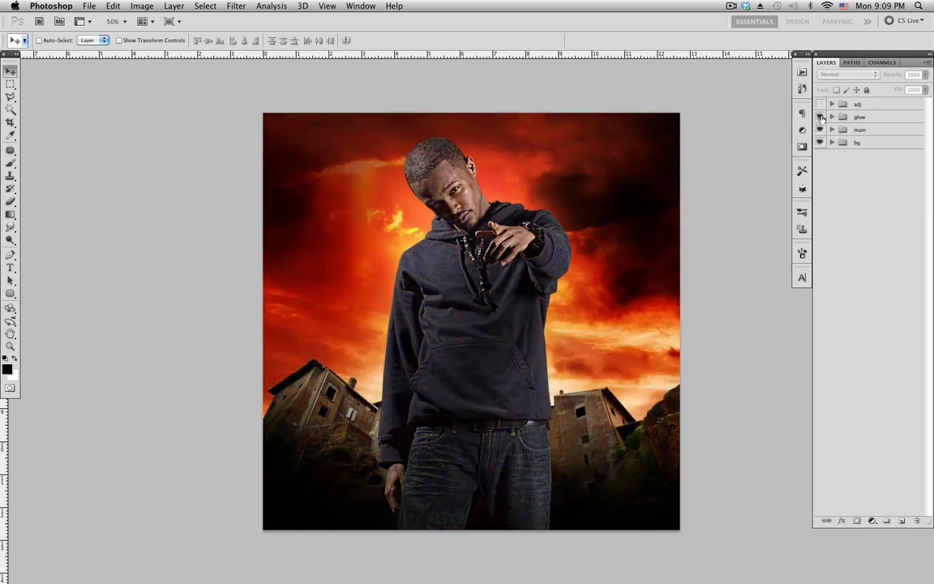
pyautogui.click(819, 117)
pyautogui.click(819, 104)
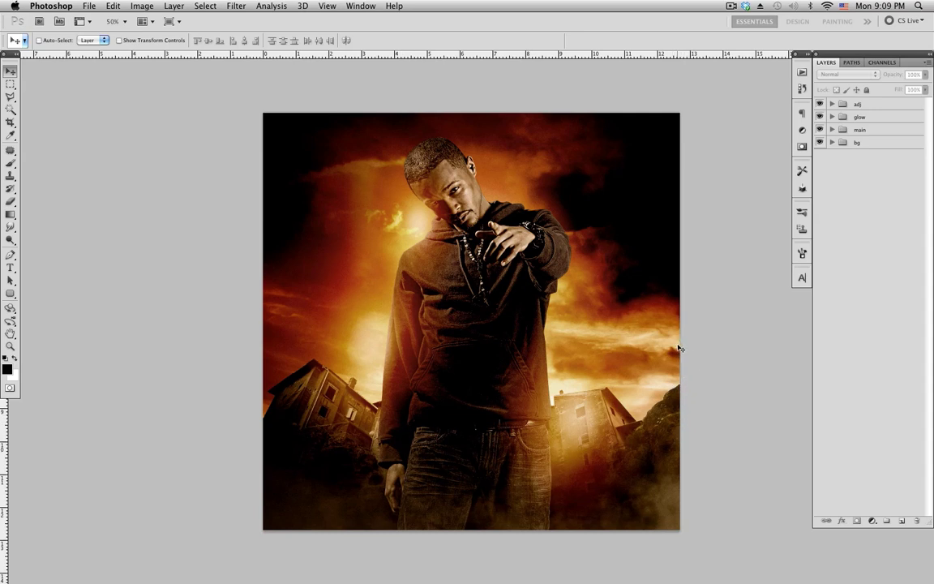
# Step: Delete the old adj and glow groups
pyautogui.click(864, 117)
pyautogui.keyDown('shift'); pyautogui.click(864, 103); pyautogui.keyUp('shift')
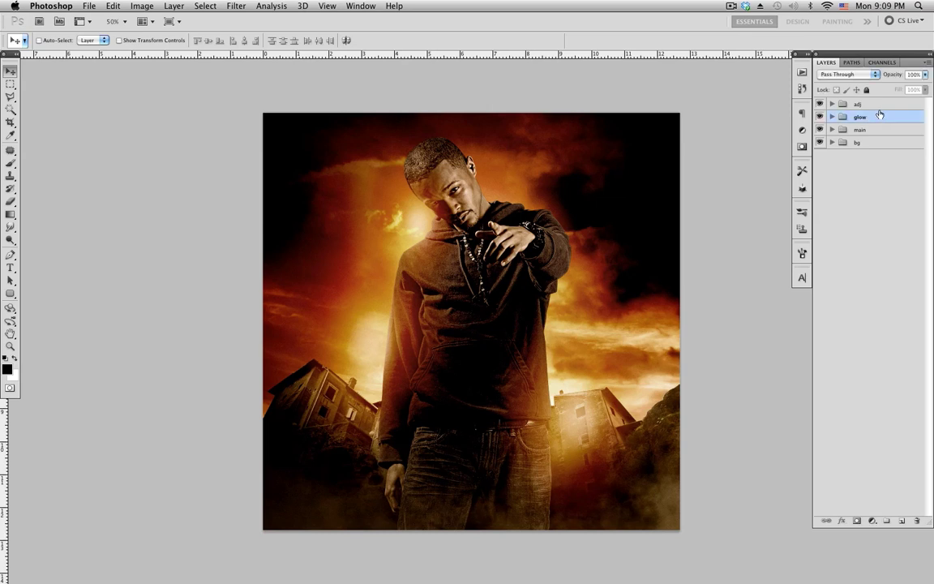
pyautogui.click(916, 520)
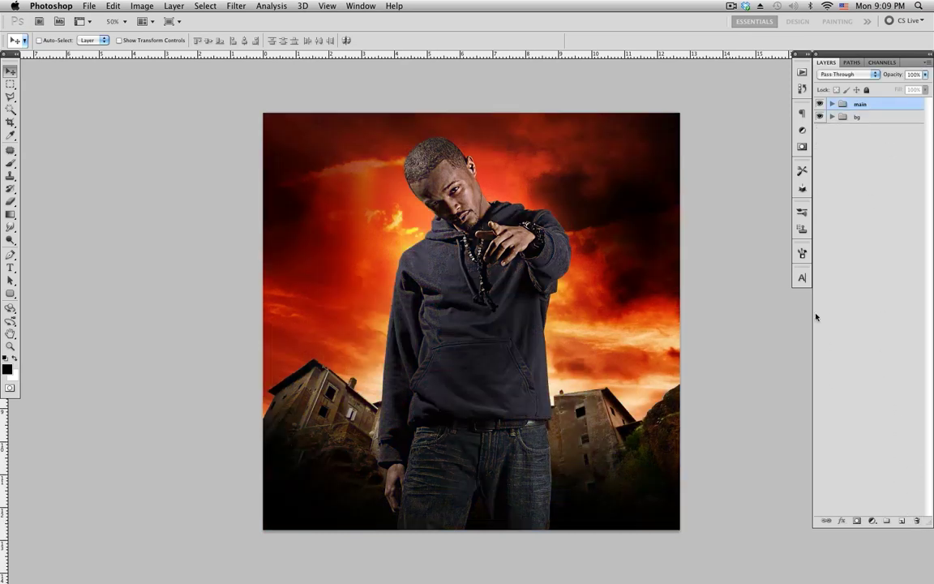
pyautogui.hscroll(1, 667, 340)
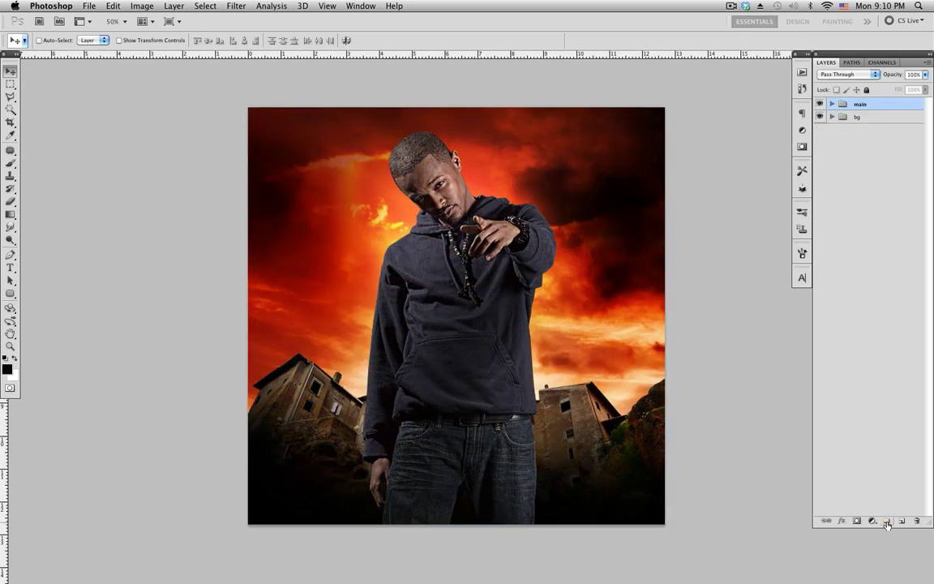
# Step: Create a new group named adj holding an empty Layer 71
pyautogui.click(885, 520)
pyautogui.doubleClick(865, 103)
pyautogui.write('c')
pyautogui.write('dj')
pyautogui.press('Return')
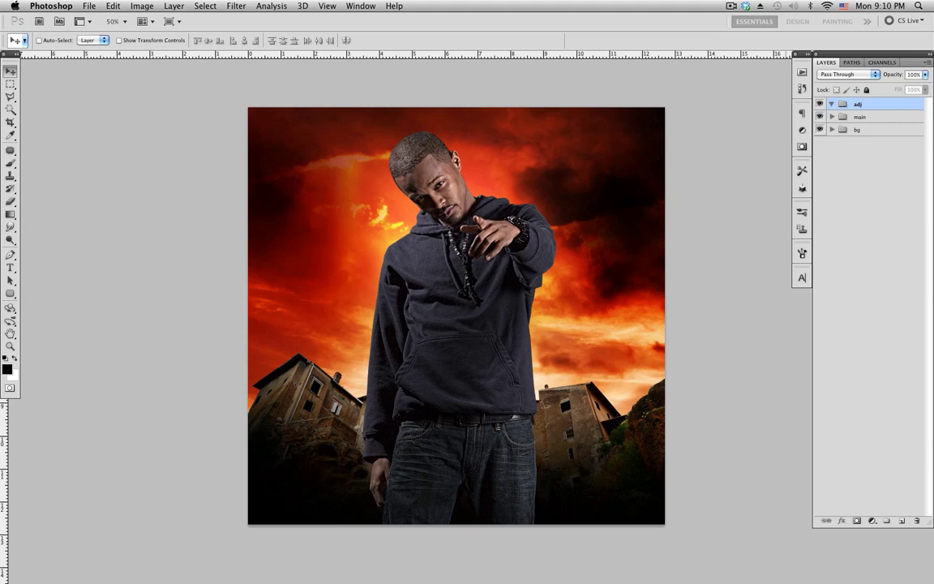
pyautogui.click(901, 520)
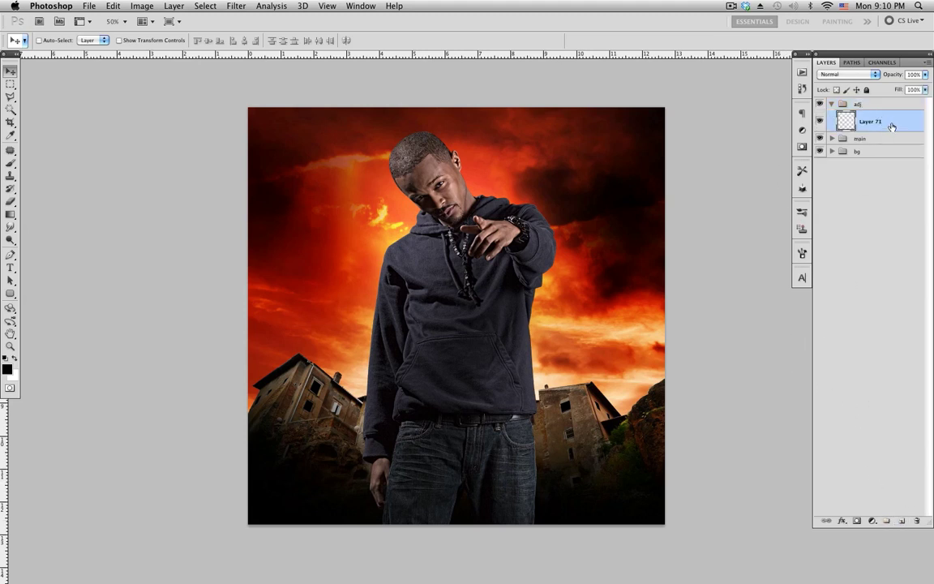
# Step: Fill Layer 71 with neutral grey RGB 127, 127, 127
pyautogui.click(7, 369)
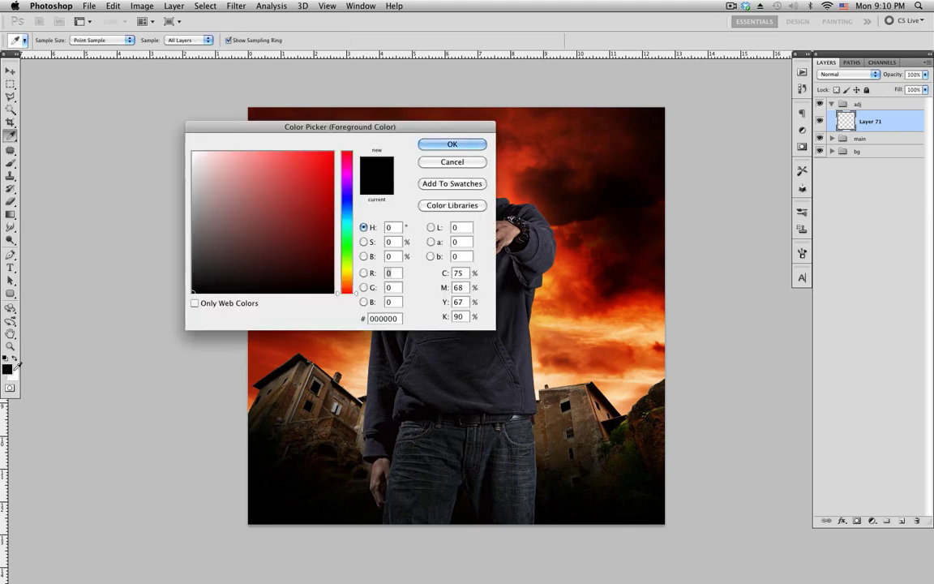
pyautogui.write('127')
pyautogui.press('Tab')
pyautogui.write('127')
pyautogui.press('Tab')
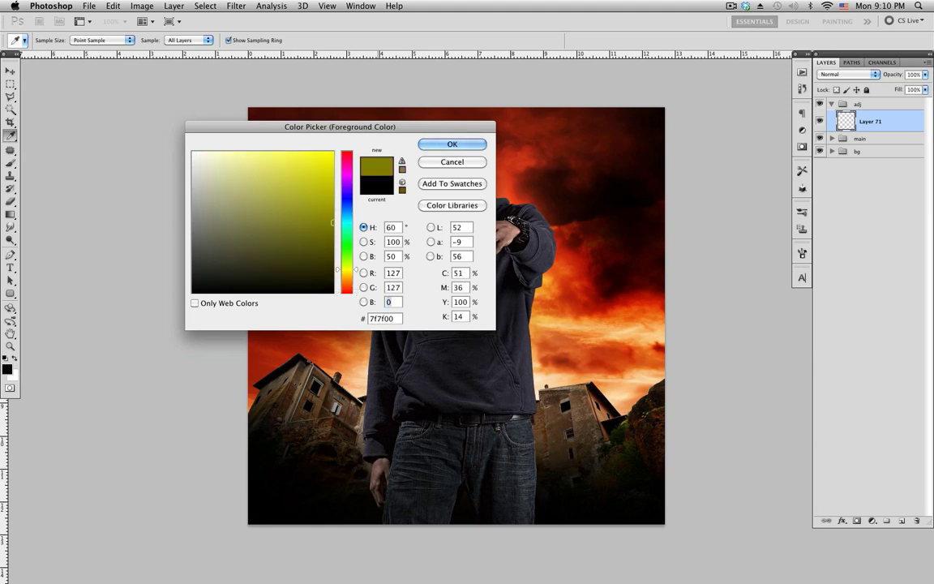
pyautogui.write('127')
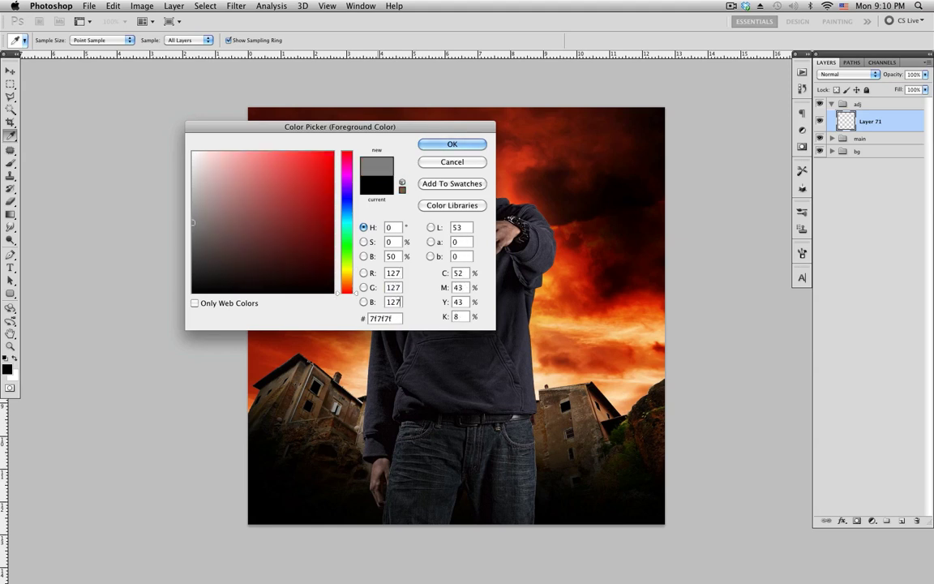
pyautogui.click(451, 144)
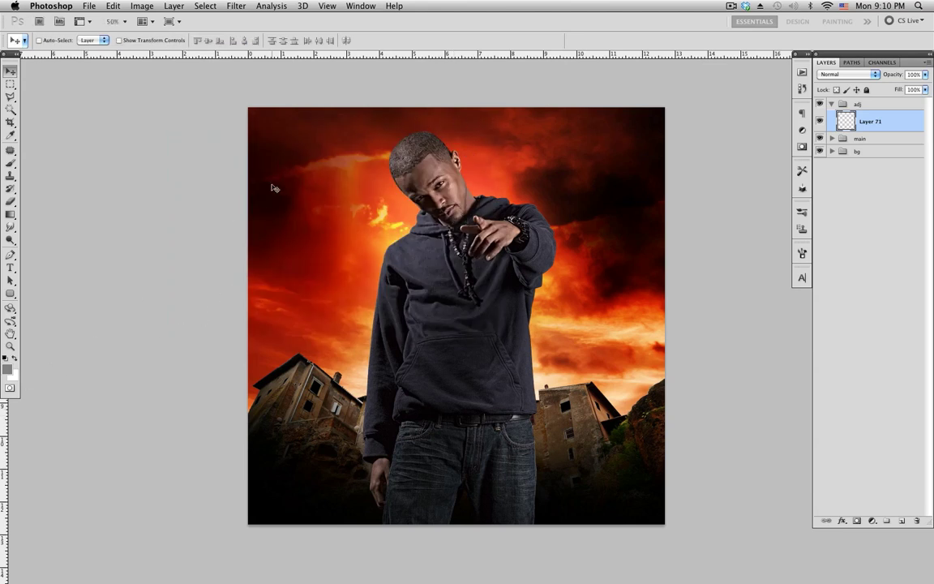
pyautogui.hotkey('alt', 'BackSpace')
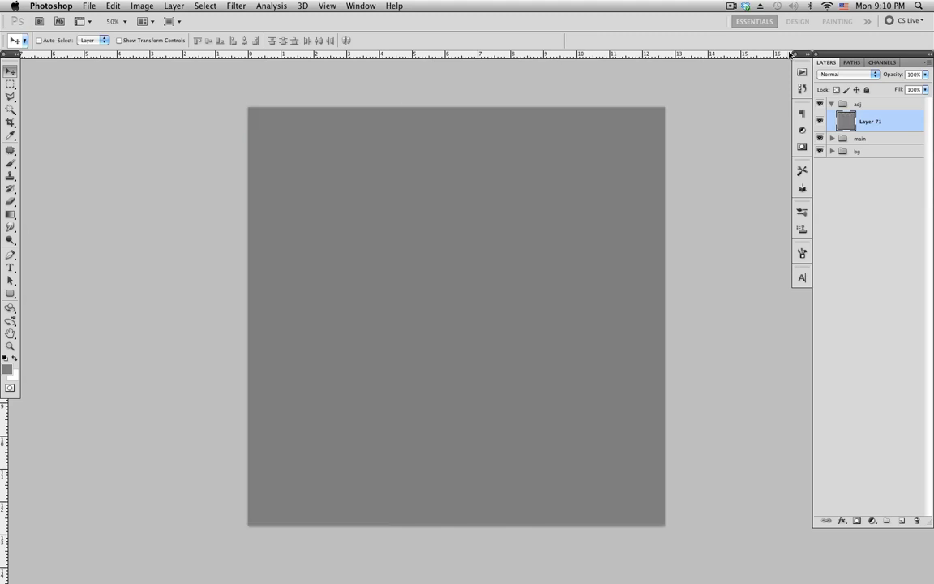
# Step: Apply Add Noise at 10%, Uniform, Monochromatic to the grey layer
pyautogui.click(241, 9)
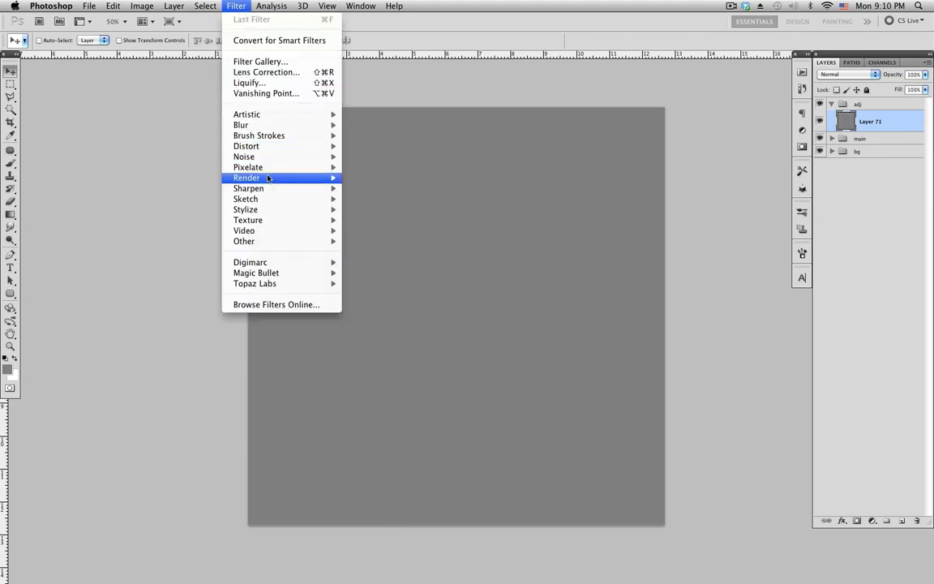
pyautogui.moveTo(273, 158)
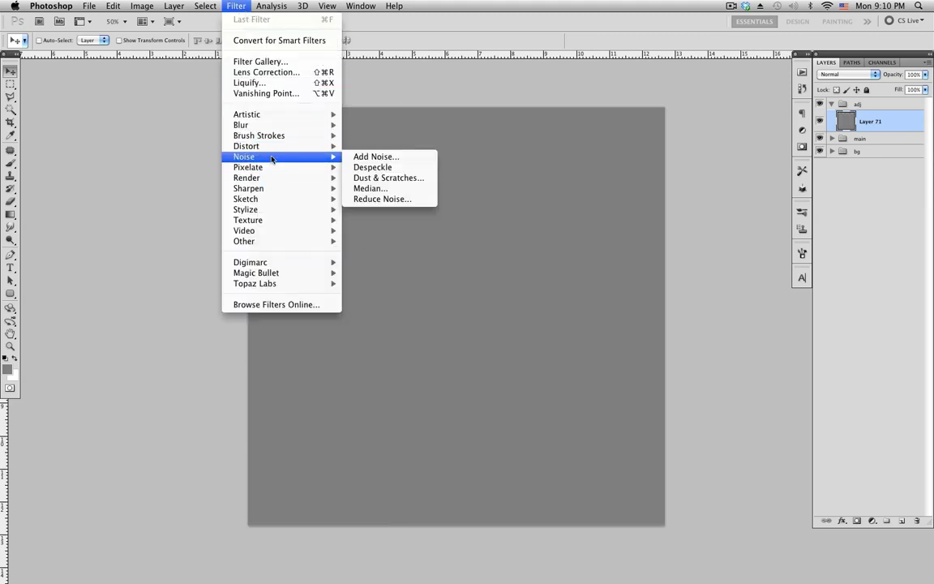
pyautogui.click(373, 158)
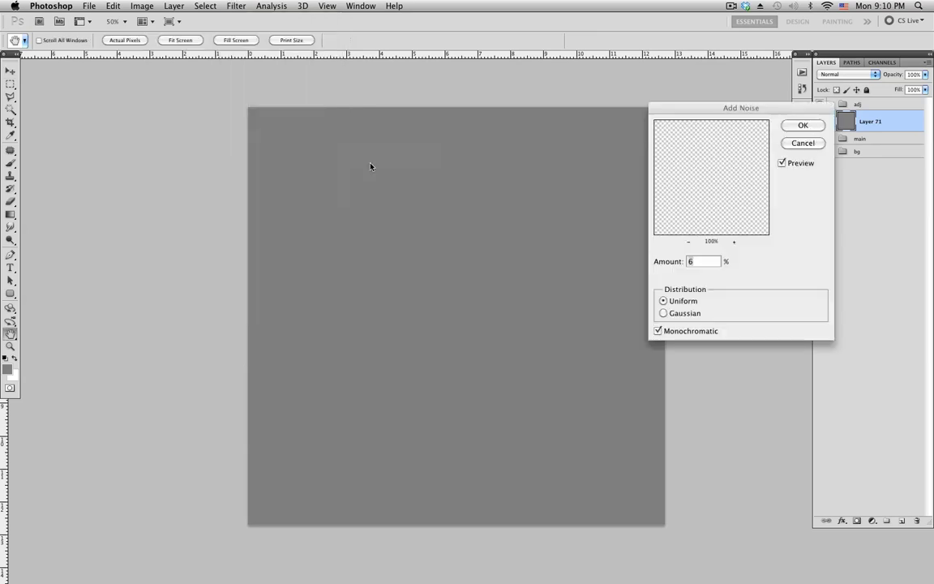
pyautogui.keyDown('super'); pyautogui.click(523, 283); pyautogui.keyUp('super')
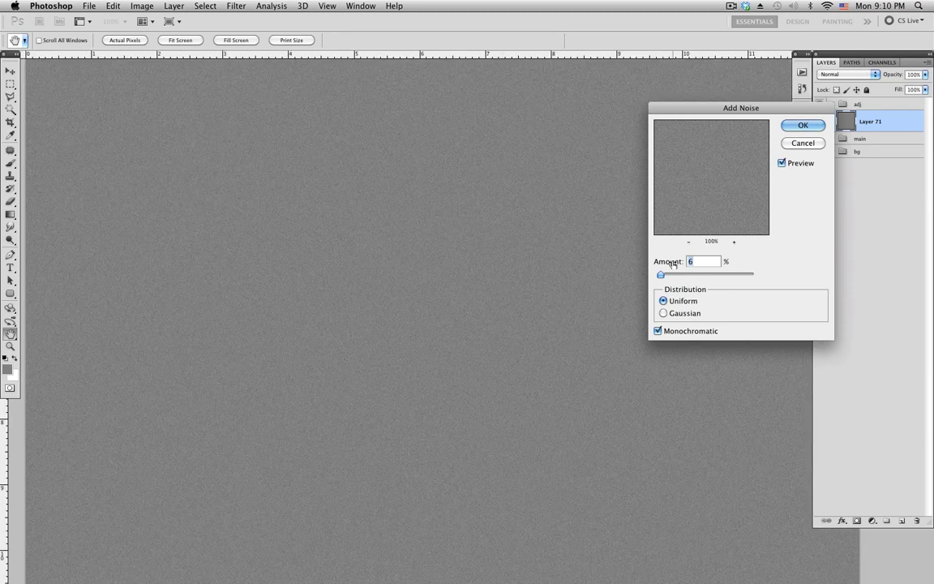
pyautogui.write('10')
pyautogui.press('Return')
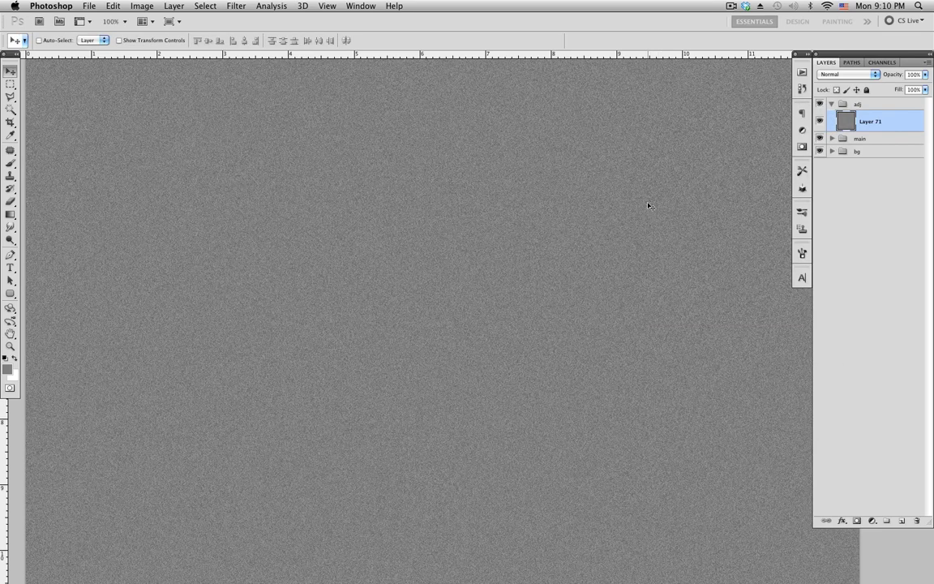
pyautogui.press('super+minus')
pyautogui.press('super+minus')
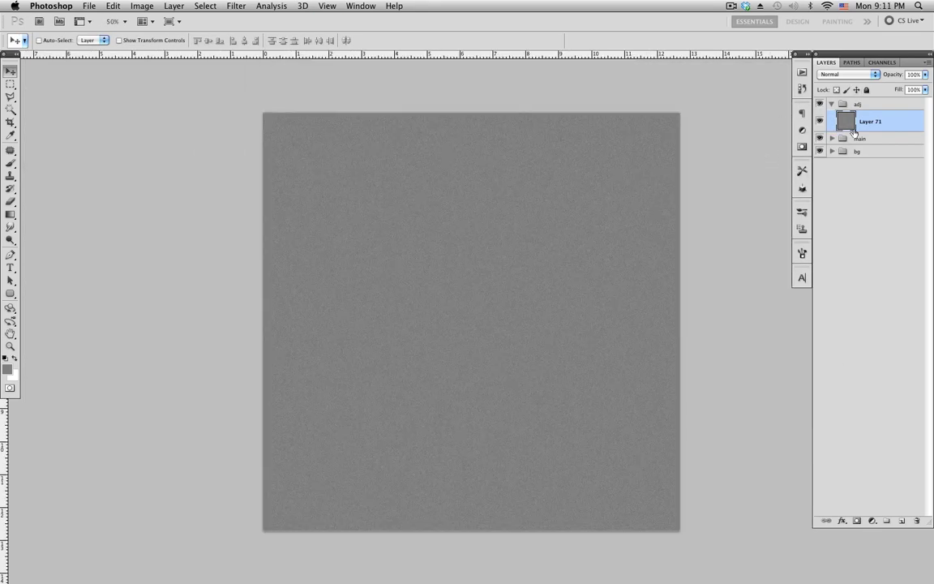
# Step: Set Layer 71 to Soft Light and compare the grain on and off at 100% zoom
pyautogui.click(847, 73)
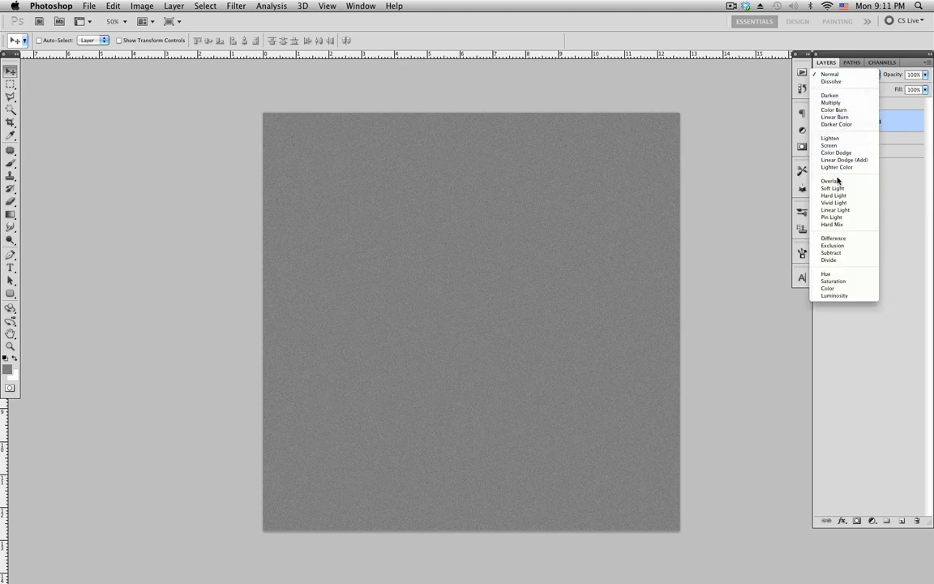
pyautogui.click(832, 188)
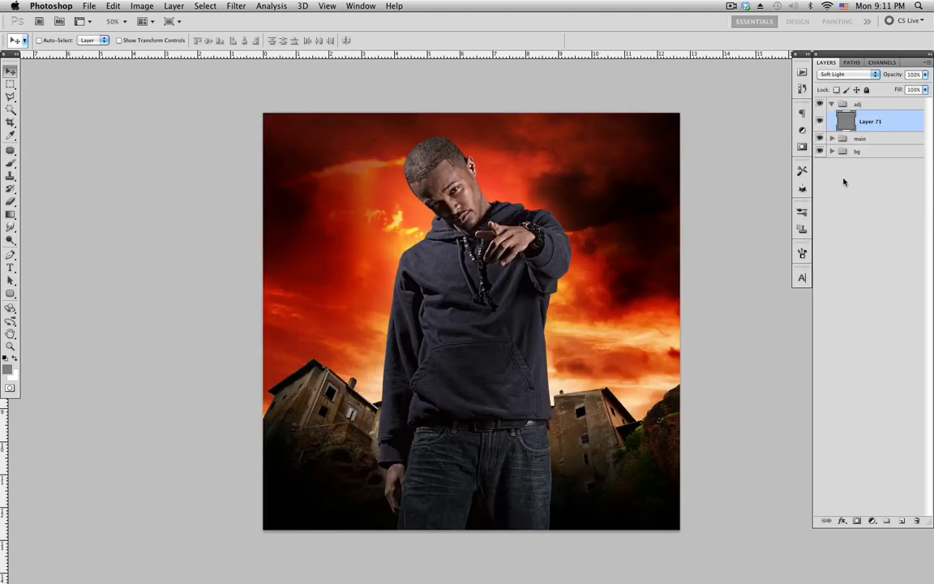
pyautogui.press('super+1')
pyautogui.moveTo(629, 209); pyautogui.dragTo(639, 277)
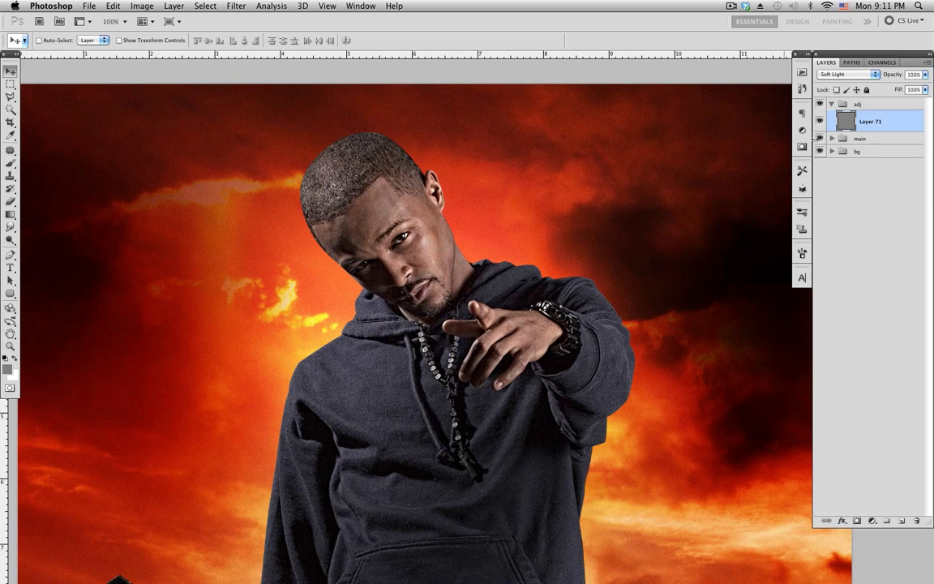
pyautogui.click(819, 120)
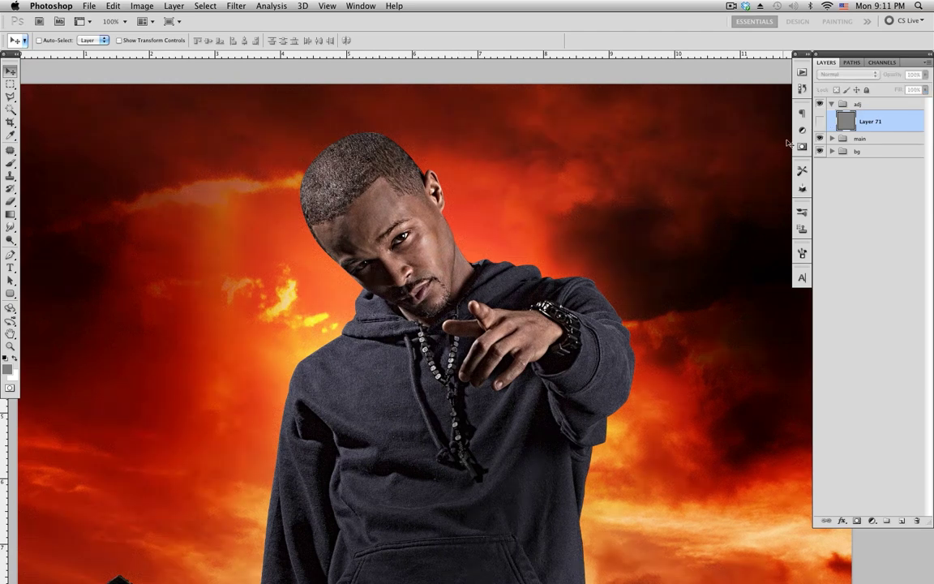
pyautogui.click(819, 121)
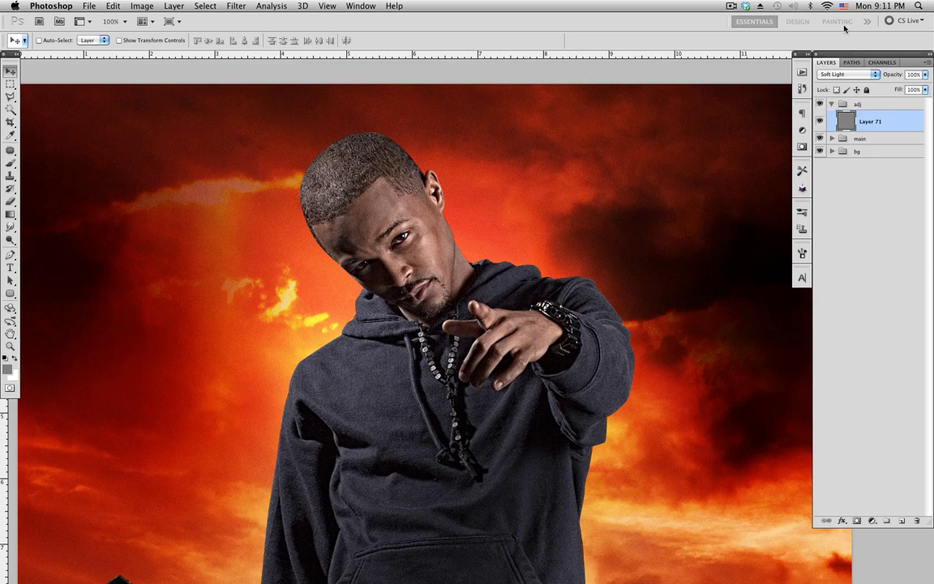
pyautogui.press('super+minus')
pyautogui.press('super+minus')
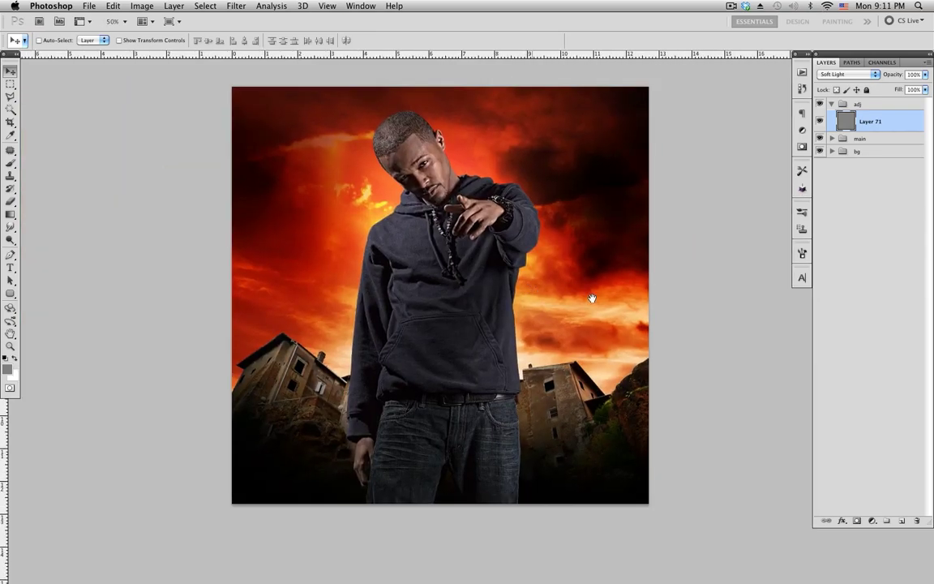
# Step: Add a Black & White adjustment layer blended in Soft Light
pyautogui.click(872, 520)
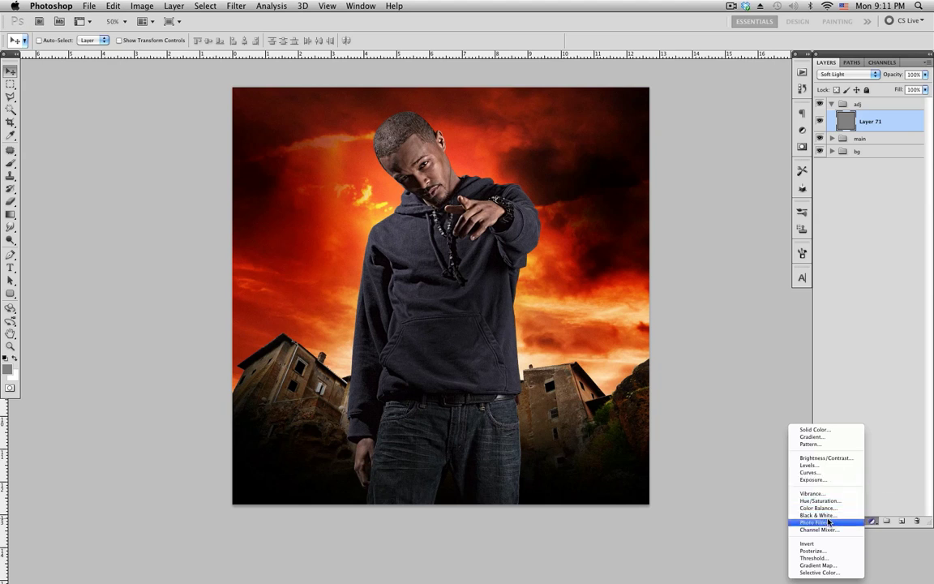
pyautogui.click(838, 518)
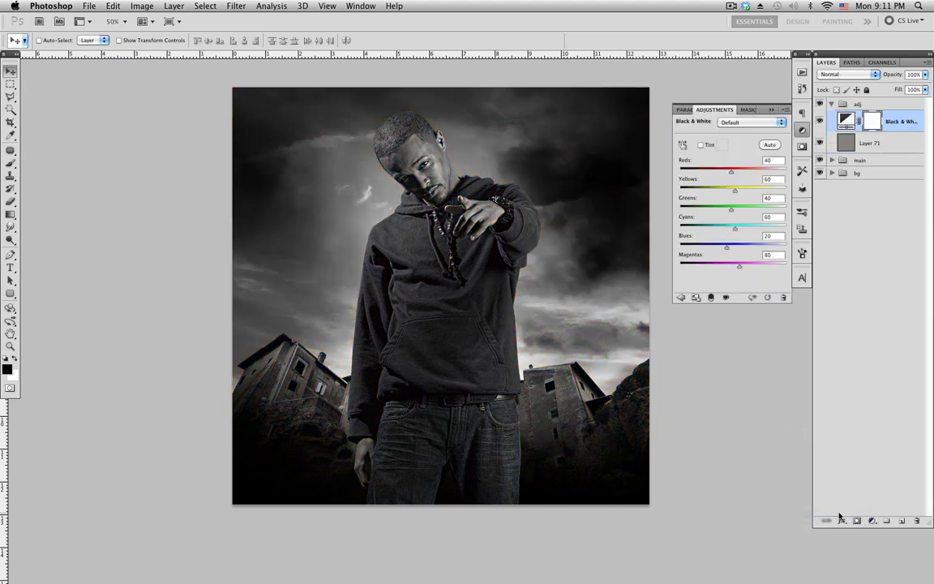
pyautogui.click(851, 75)
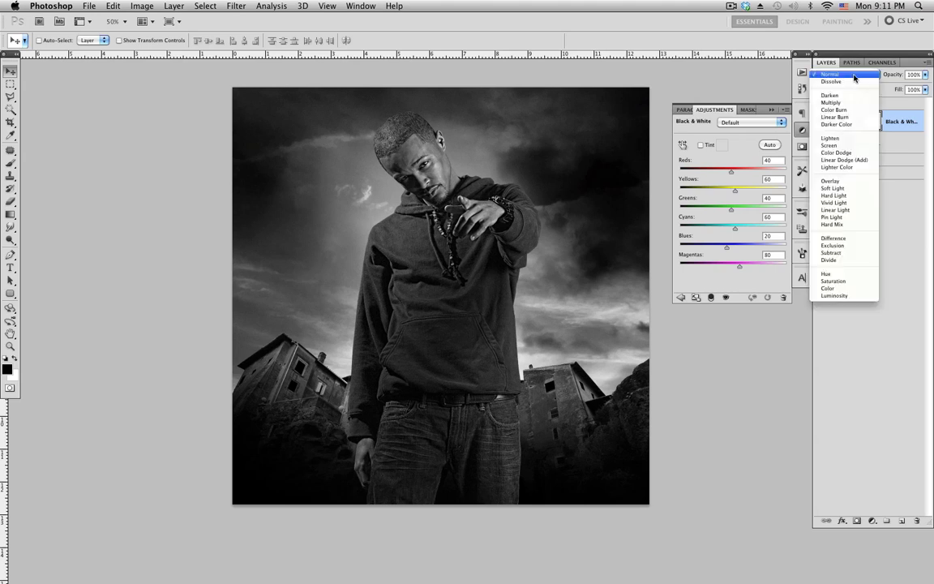
pyautogui.click(840, 189)
pyautogui.click(720, 111)
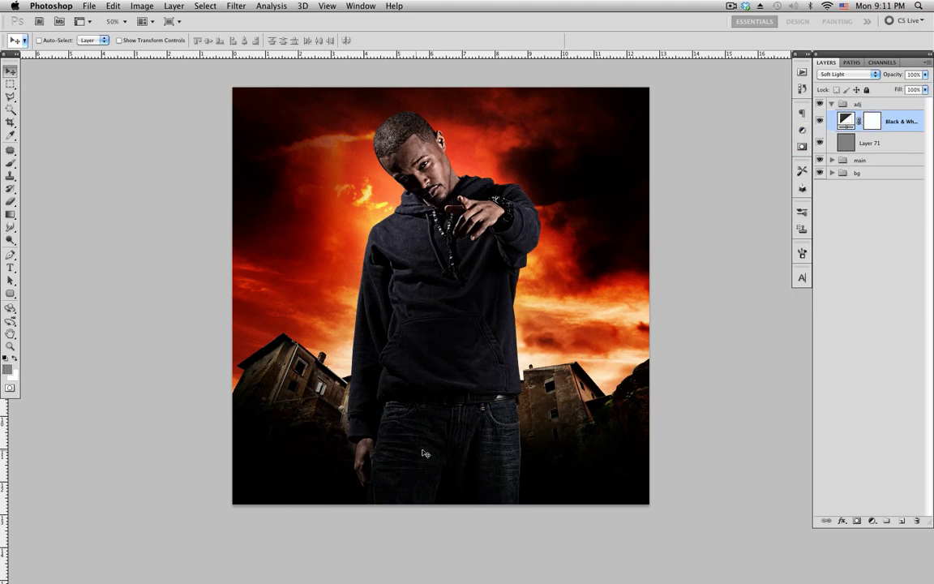
# Step: Lower the Black & White adjustment's opacity to 26%
pyautogui.click(845, 122)
pyautogui.click(925, 74)
pyautogui.moveTo(923, 86); pyautogui.dragTo(881, 87)
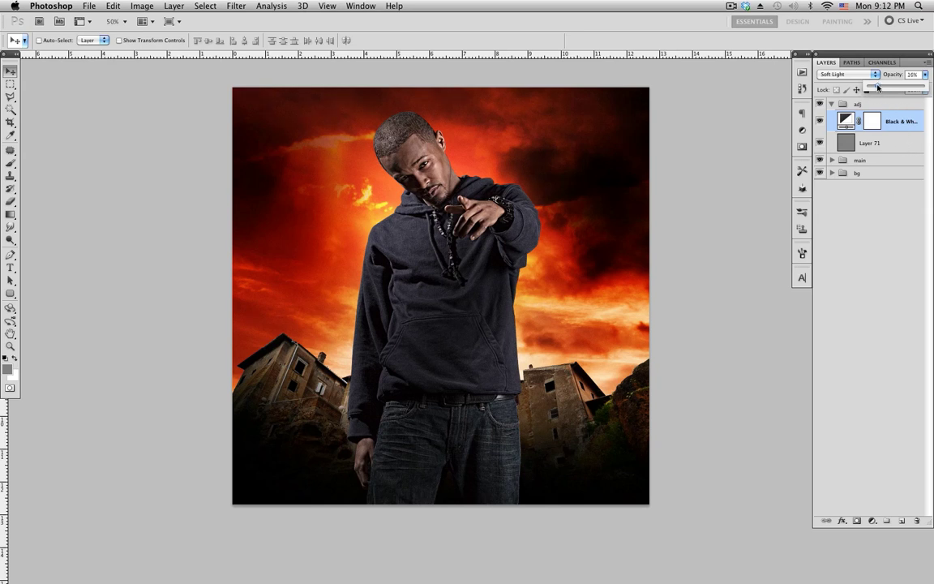
pyautogui.click(738, 113)
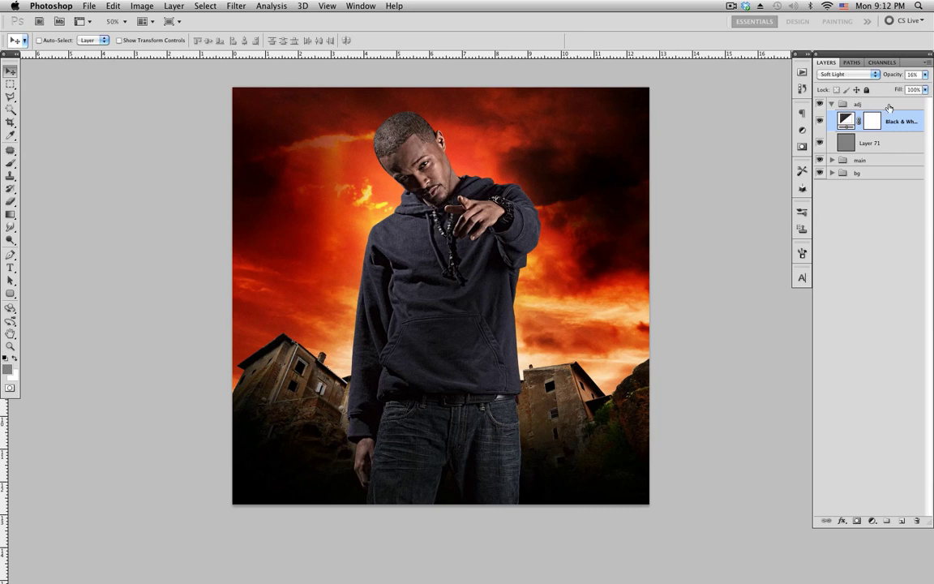
pyautogui.click(925, 74)
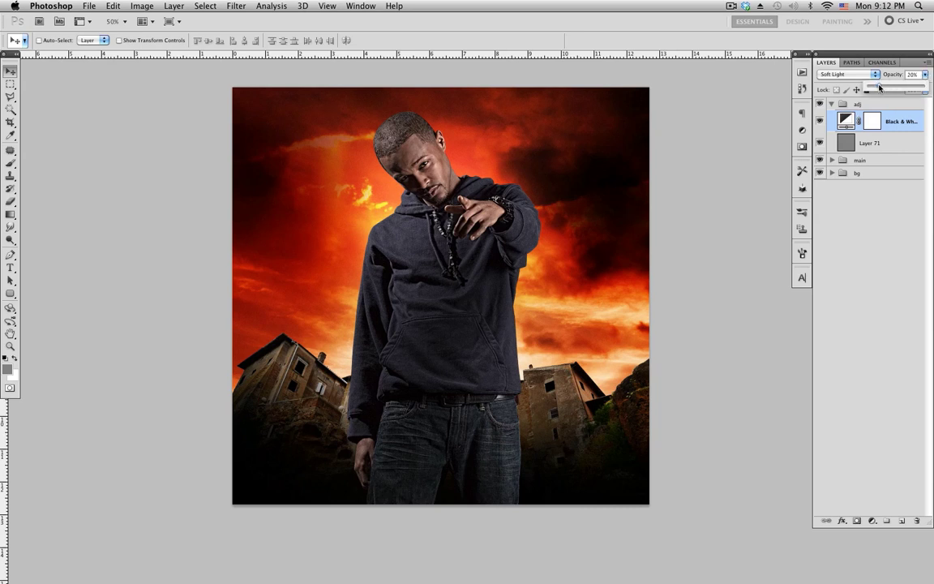
pyautogui.moveTo(883, 88); pyautogui.dragTo(882, 87)
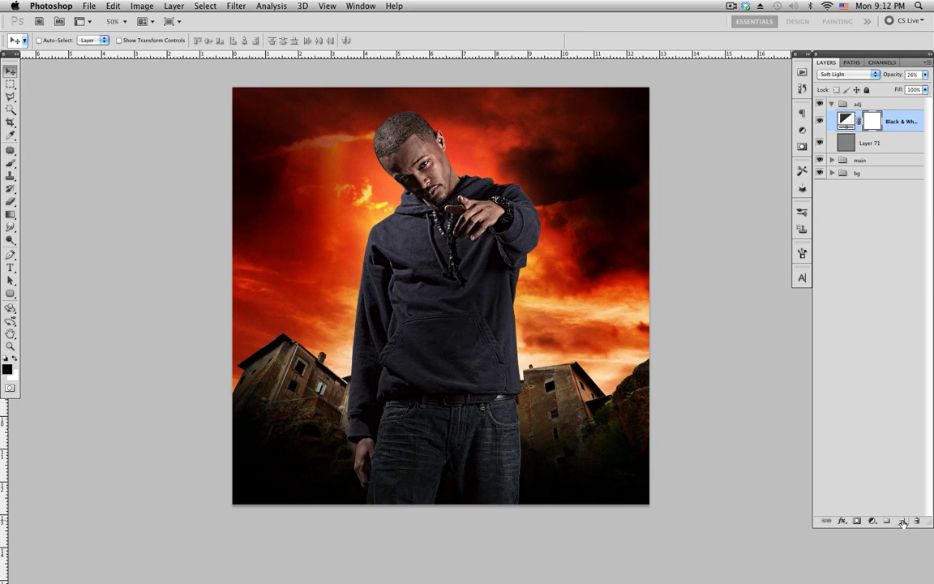
# Step: Add Layer 72 and fill it solid with brown #955d27
pyautogui.press('super+shift+alt+n')
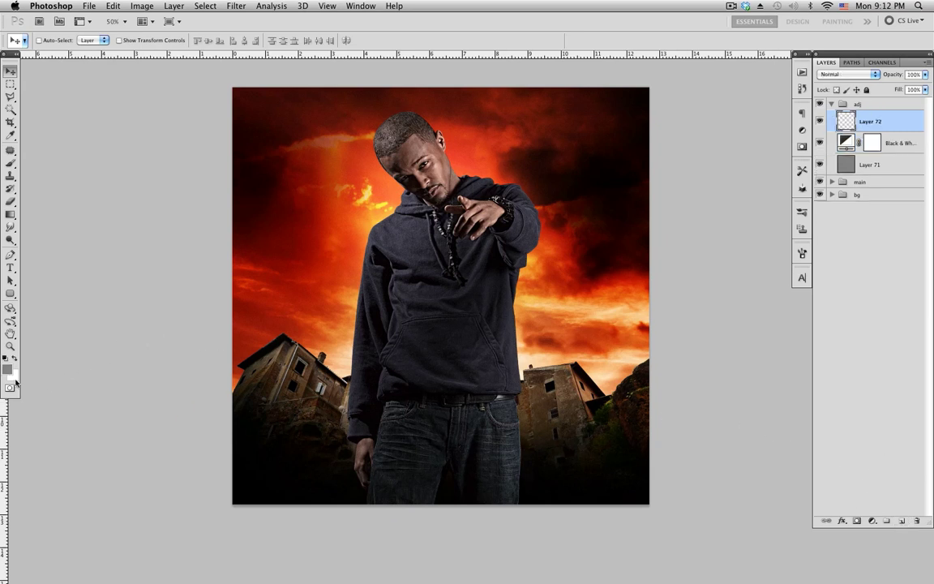
pyautogui.click(9, 369)
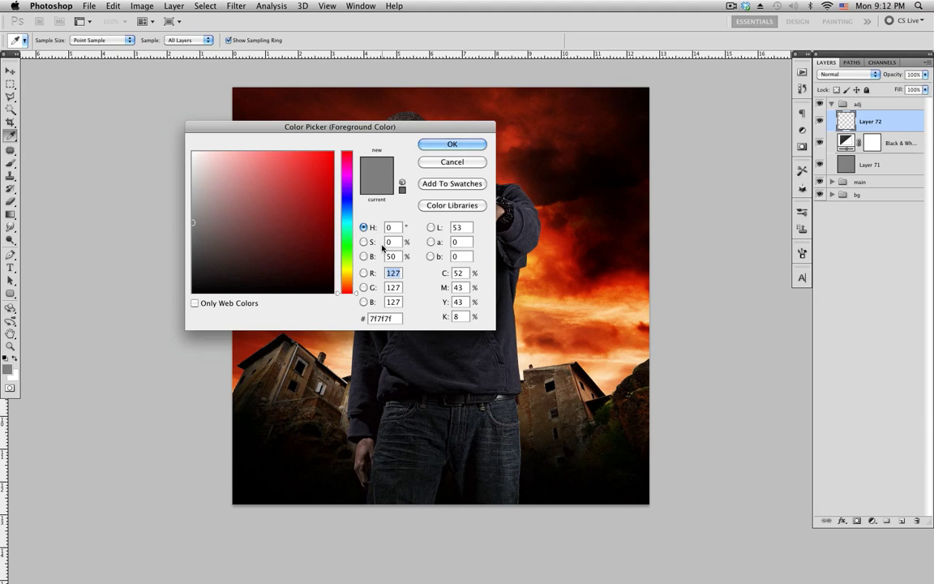
pyautogui.moveTo(351, 288); pyautogui.dragTo(350, 279)
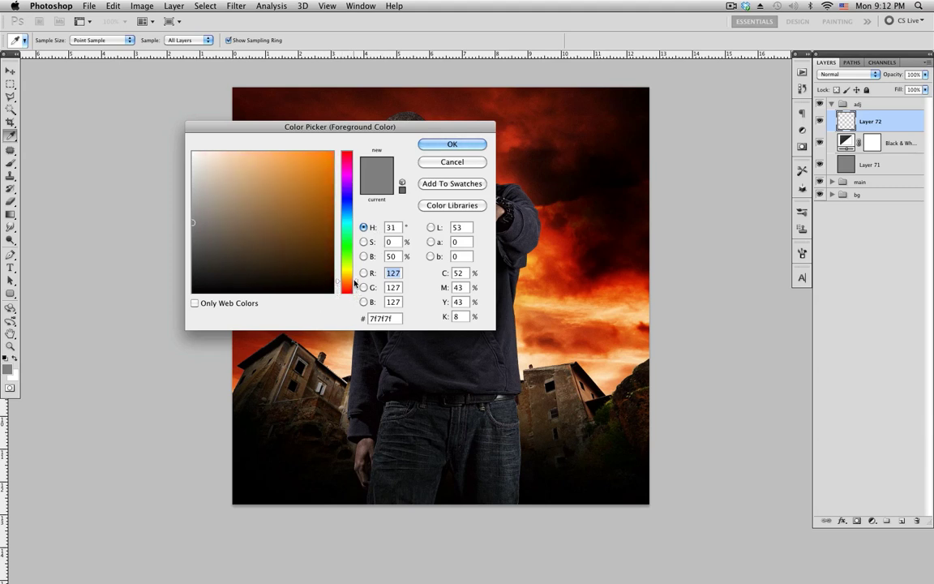
pyautogui.click(304, 219)
pyautogui.moveTo(305, 218)
pyautogui.mouseDown()
pyautogui.moveTo(294, 208)
pyautogui.moveTo(307, 222)
pyautogui.moveTo(301, 215)
pyautogui.mouseUp()
pyautogui.moveTo(355, 278); pyautogui.dragTo(357, 284)
pyautogui.moveTo(299, 213); pyautogui.dragTo(296, 210)
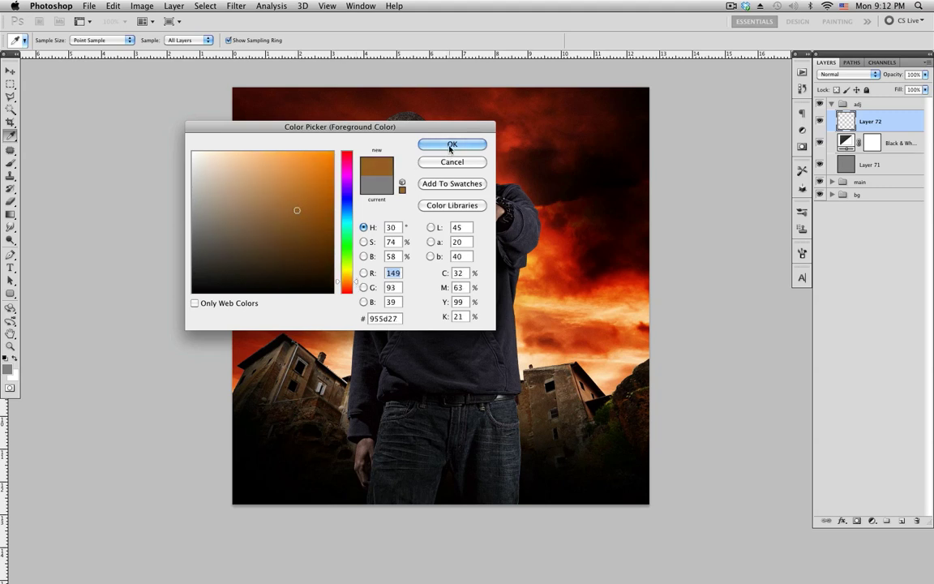
pyautogui.moveTo(396, 318); pyautogui.dragTo(372, 319)
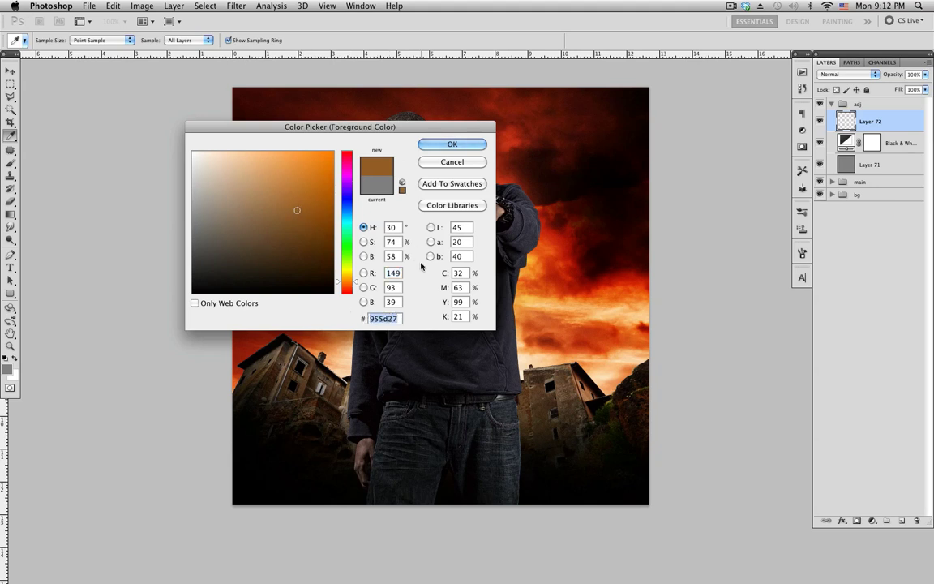
pyautogui.click(451, 146)
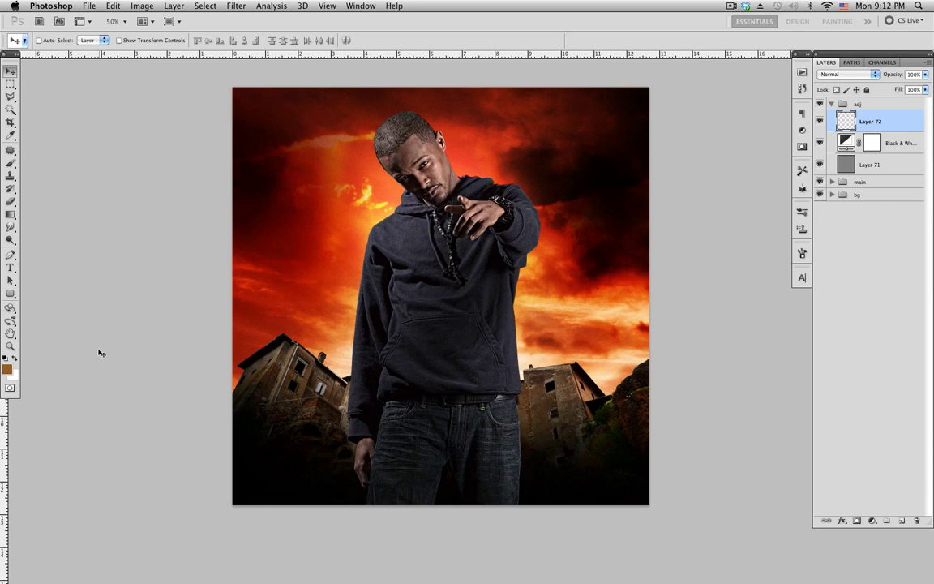
pyautogui.hotkey('alt', 'BackSpace')
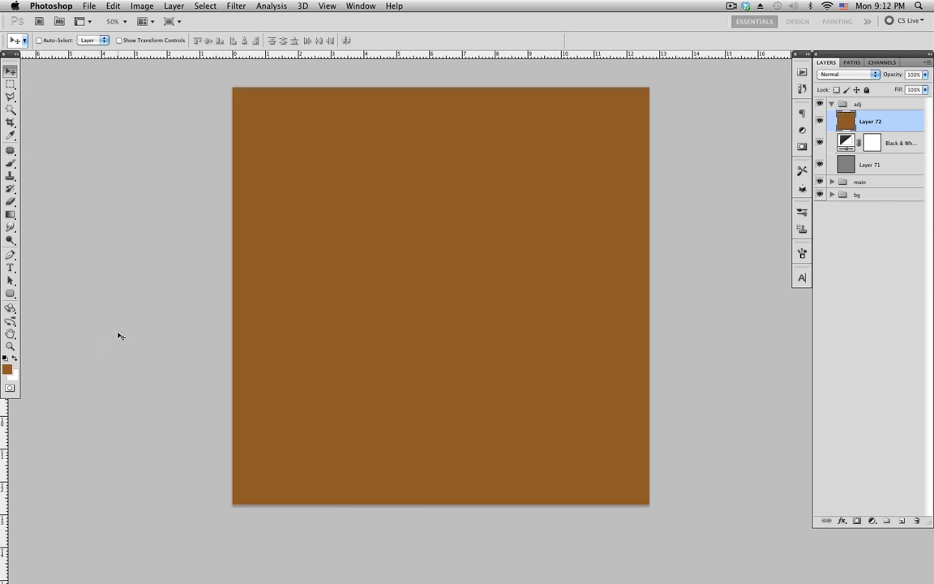
# Step: Set Layer 72 to Soft Light, compare it, and move it below Layer 71
pyautogui.click(858, 76)
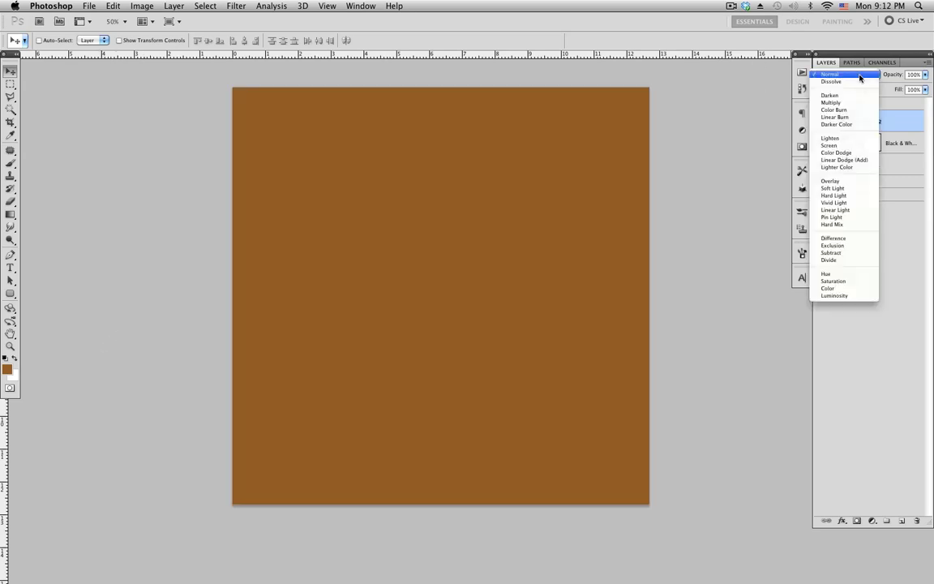
pyautogui.click(841, 192)
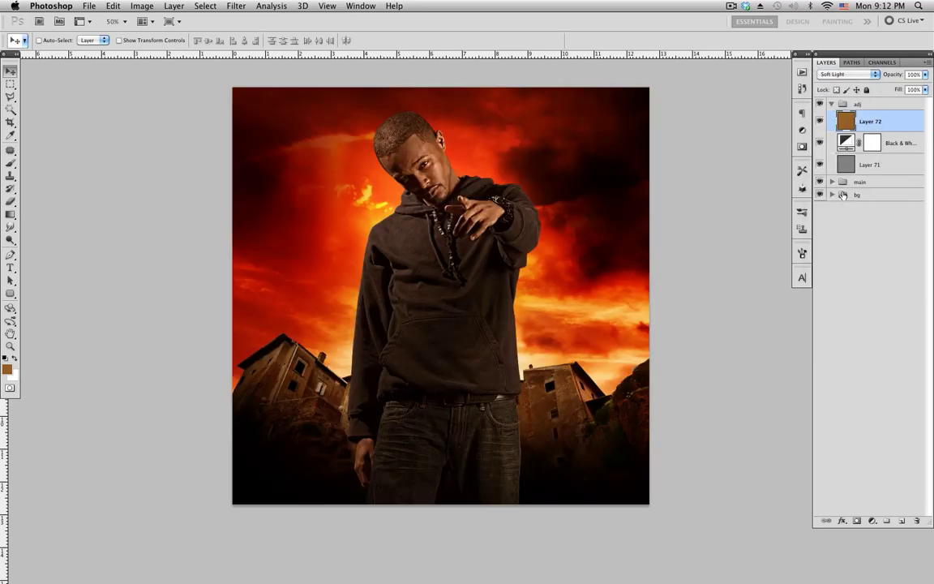
pyautogui.click(819, 121)
pyautogui.click(819, 121)
pyautogui.moveTo(898, 122); pyautogui.dragTo(900, 170)
pyautogui.hotkey('alt', ']')
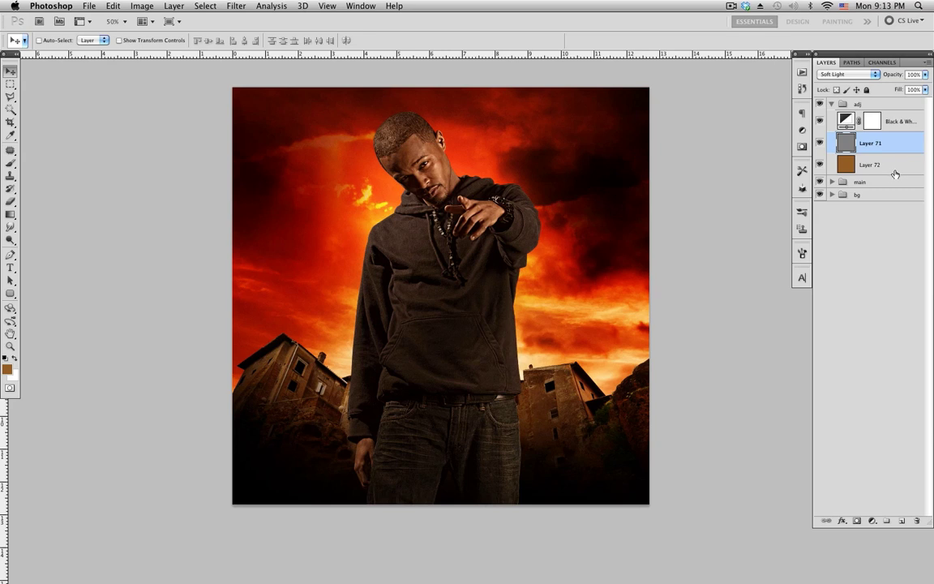
# Step: Add a Hue/Saturation adjustment beneath Layer 72 with Saturation at -48
pyautogui.click(872, 521)
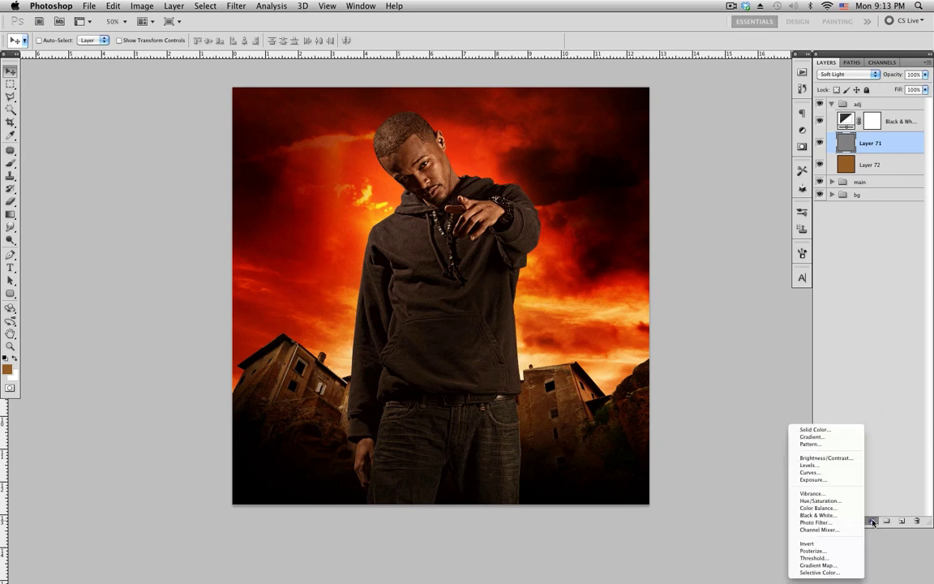
pyautogui.click(741, 451)
pyautogui.click(871, 521)
pyautogui.click(754, 437)
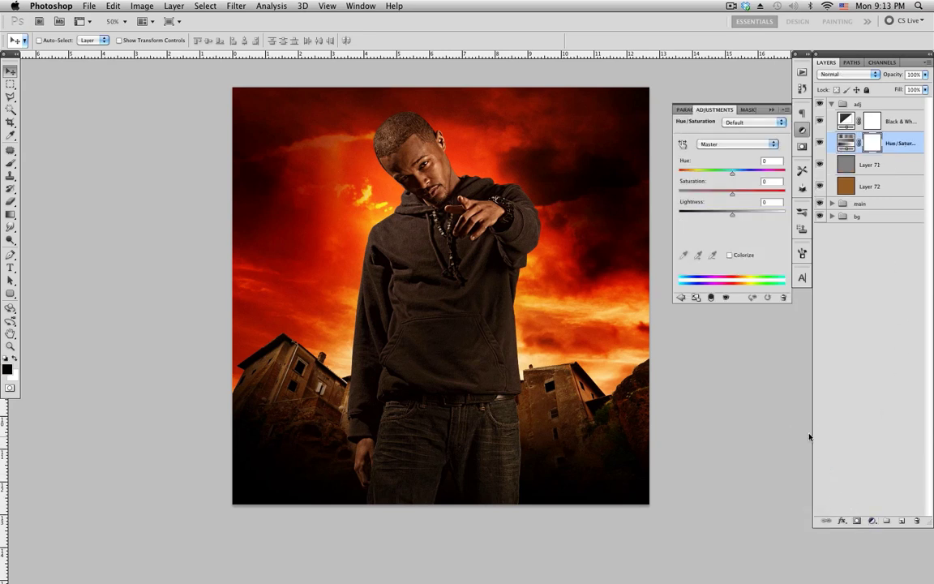
pyautogui.moveTo(906, 143); pyautogui.dragTo(902, 187)
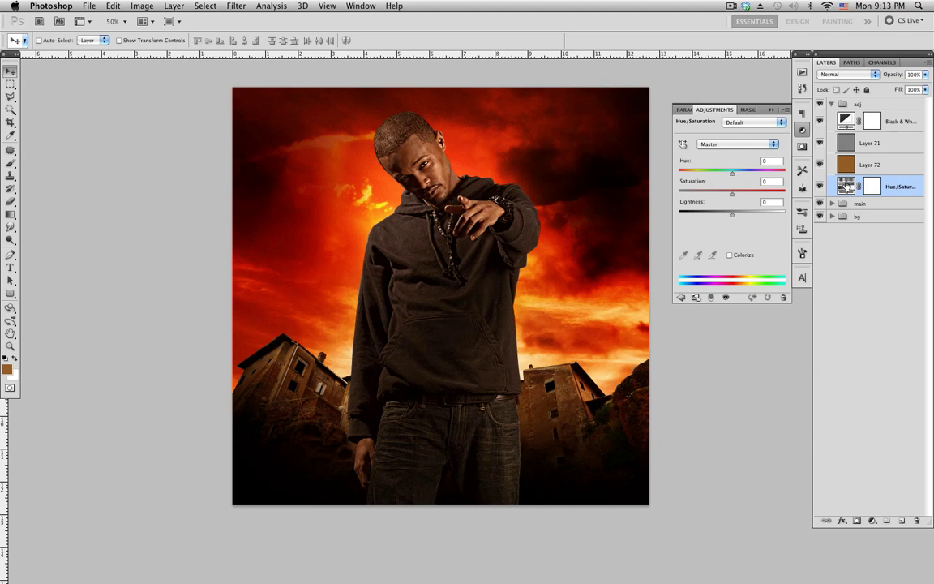
pyautogui.moveTo(733, 196); pyautogui.dragTo(706, 194)
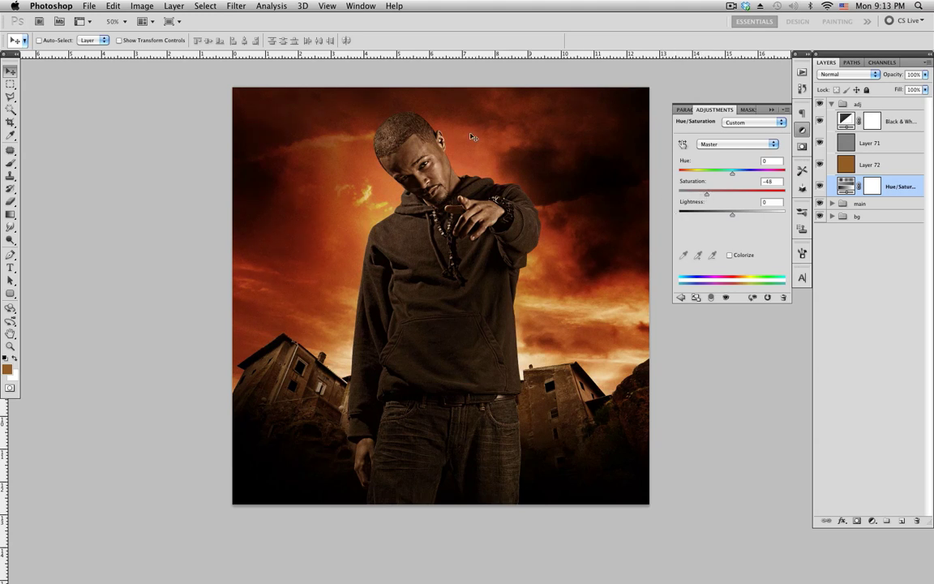
pyautogui.click(836, 143)
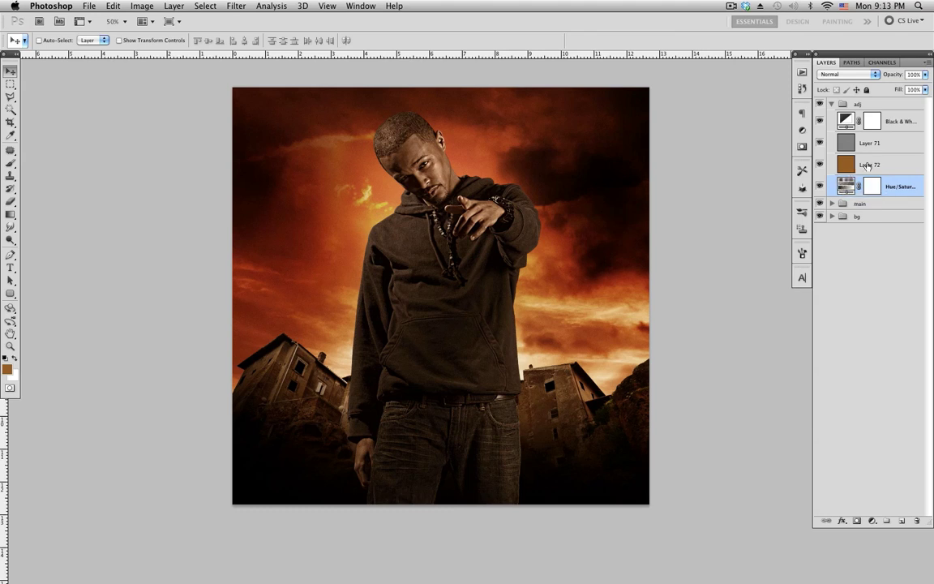
# Step: Add a Levels adjustment above Black & White with input levels 11, 1.37, 255
pyautogui.click(900, 121)
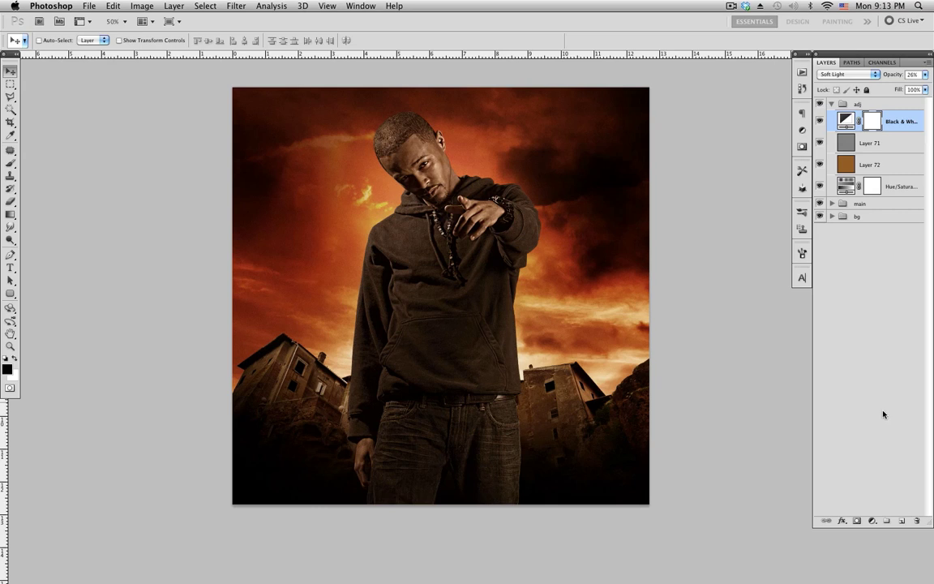
pyautogui.click(872, 519)
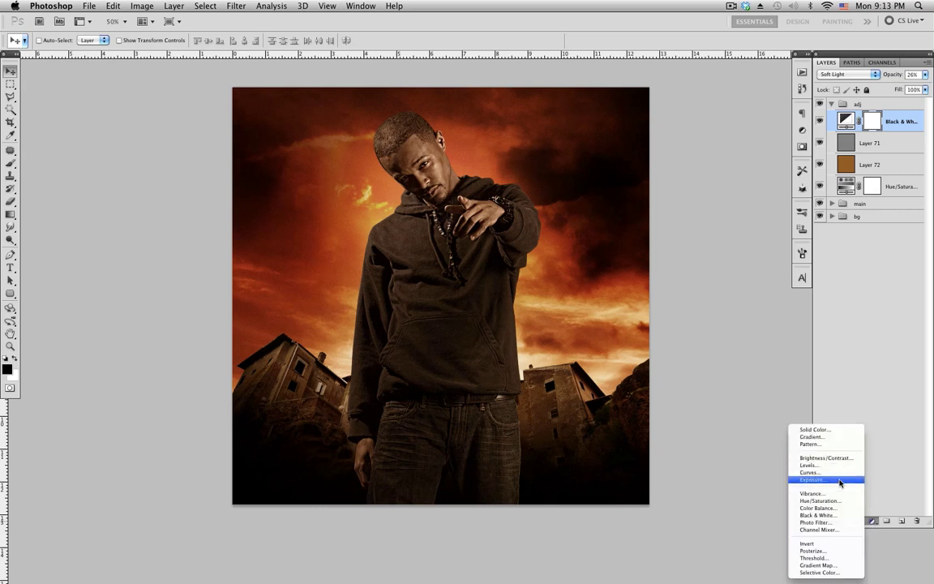
pyautogui.click(837, 465)
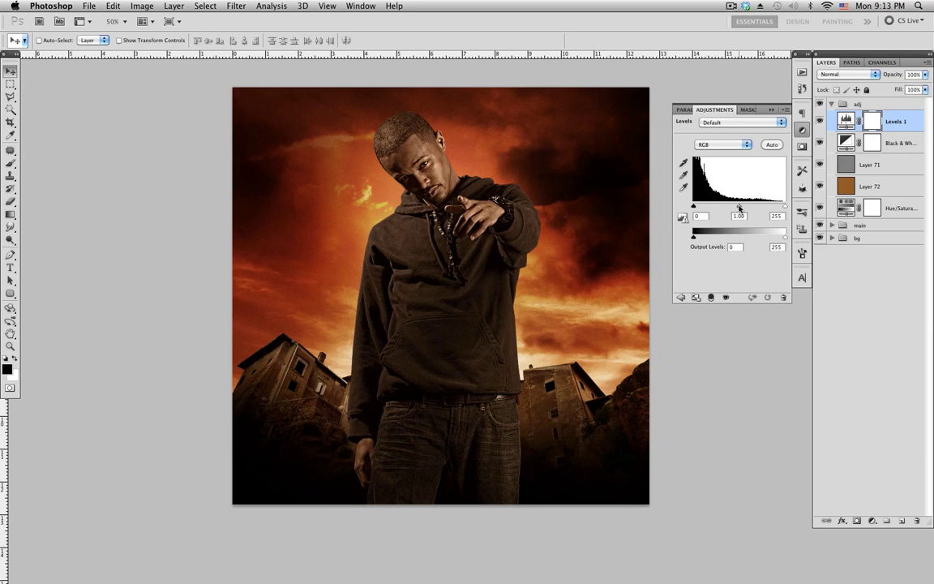
pyautogui.moveTo(738, 208); pyautogui.dragTo(733, 207)
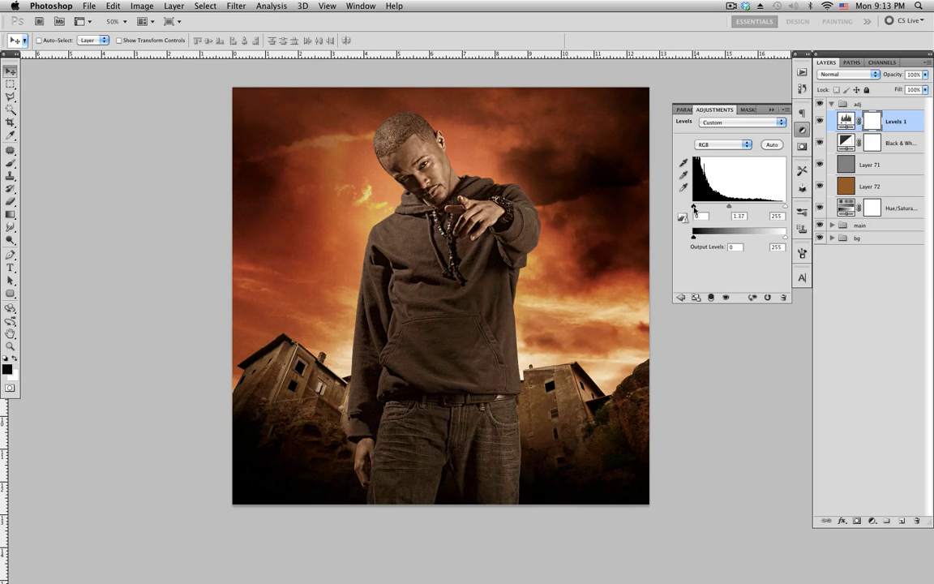
pyautogui.moveTo(694, 207); pyautogui.dragTo(696, 208)
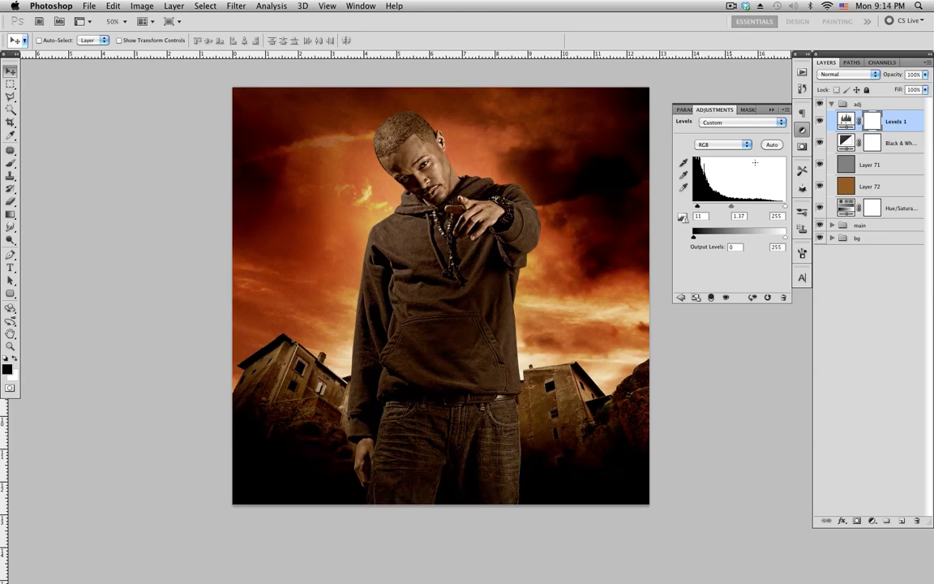
pyautogui.click(802, 129)
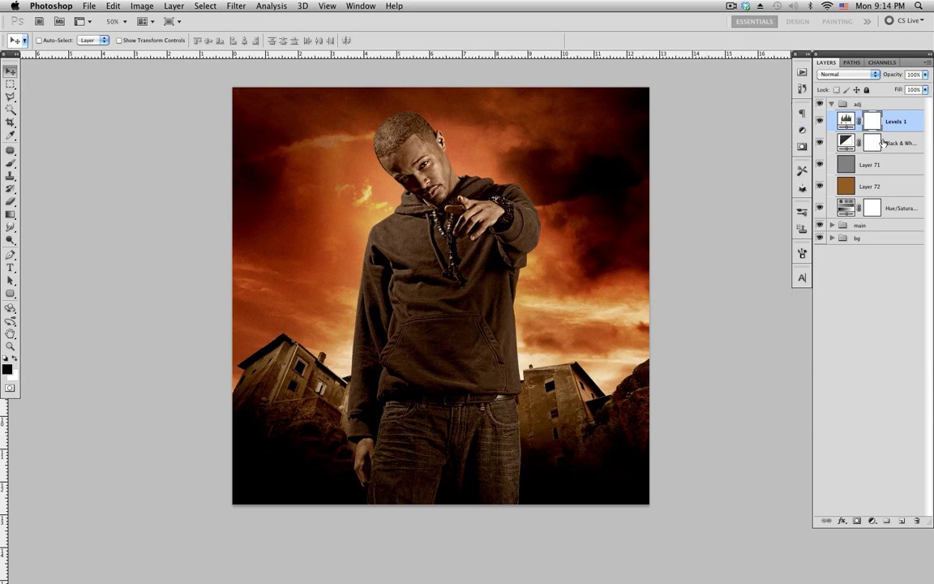
# Step: Collapse the adj group and toggle its visibility to compare
pyautogui.click(830, 104)
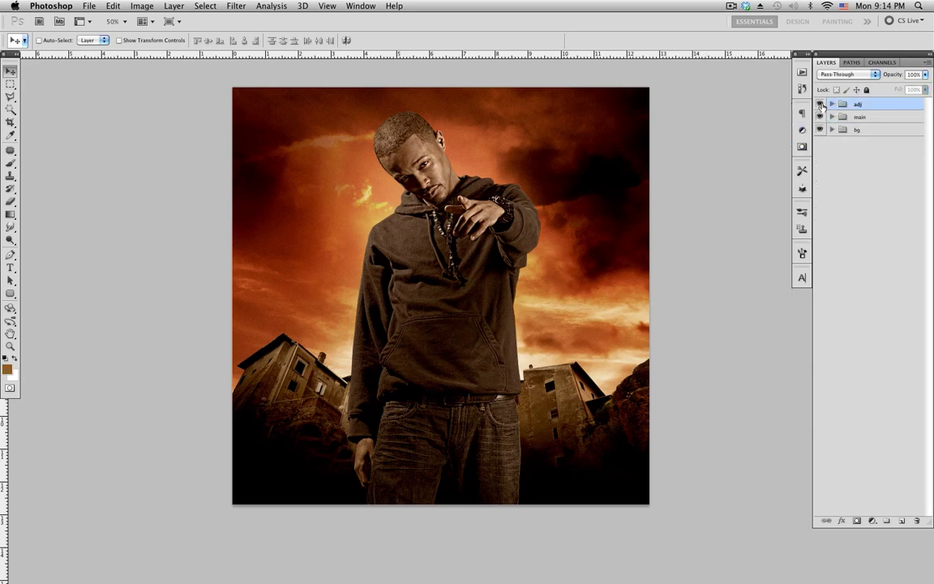
pyautogui.click(820, 104)
pyautogui.click(819, 104)
pyautogui.click(819, 103)
pyautogui.click(820, 104)
# Step: Create a glow group above main holding an empty Layer 73
pyautogui.click(864, 117)
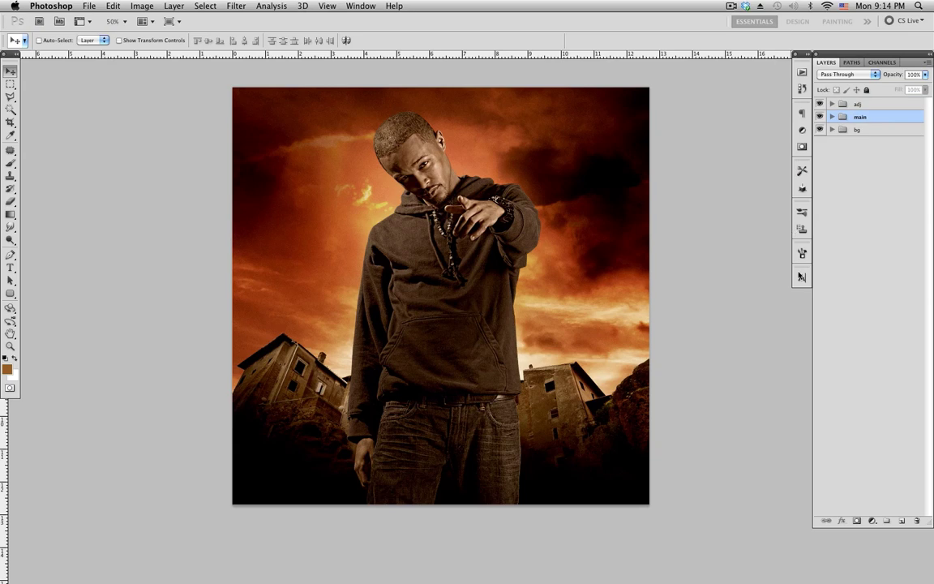
pyautogui.click(887, 523)
pyautogui.doubleClick(865, 116)
pyautogui.write('glow')
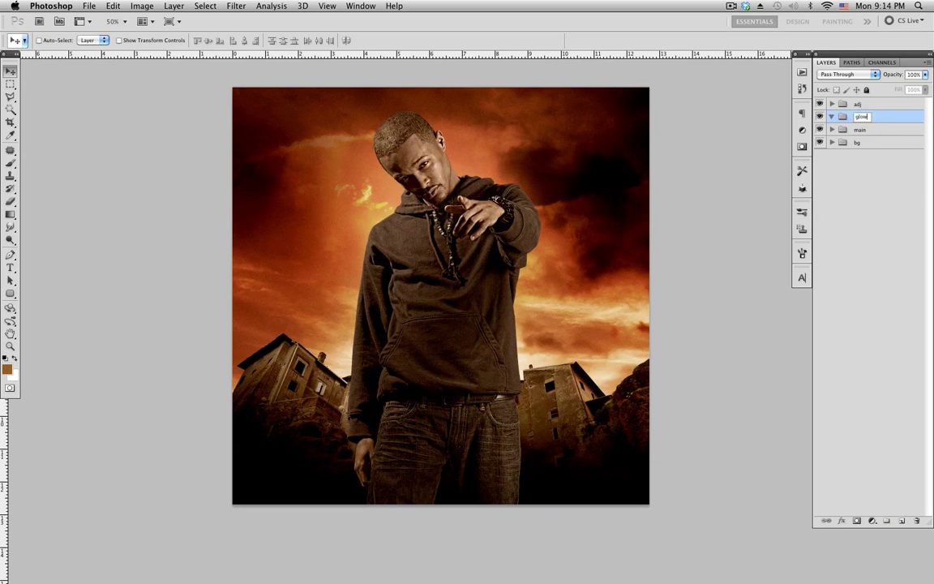
pyautogui.press('Return')
pyautogui.click(901, 519)
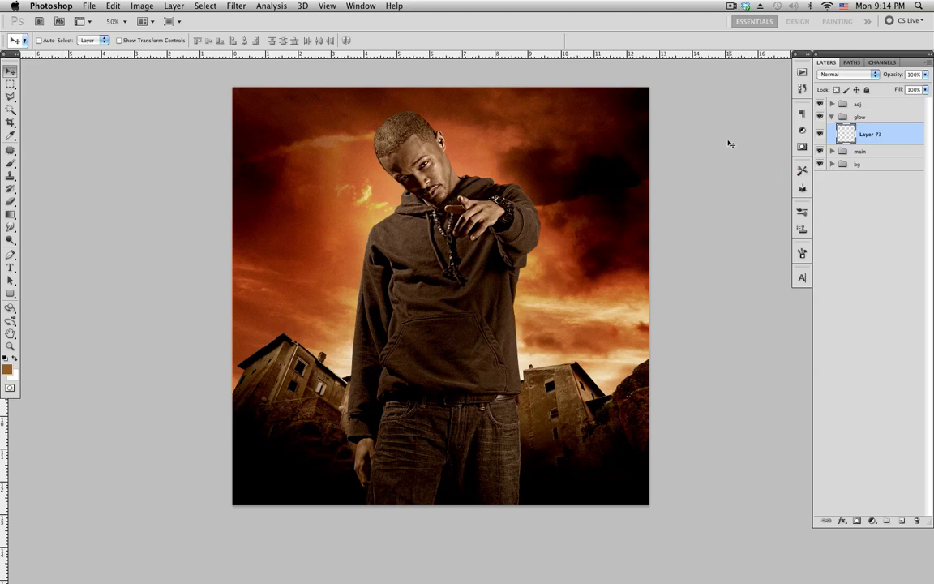
# Step: Sample a burnt orange from the sky as the foreground colour
pyautogui.click(7, 370)
pyautogui.moveTo(327, 129); pyautogui.dragTo(770, 100)
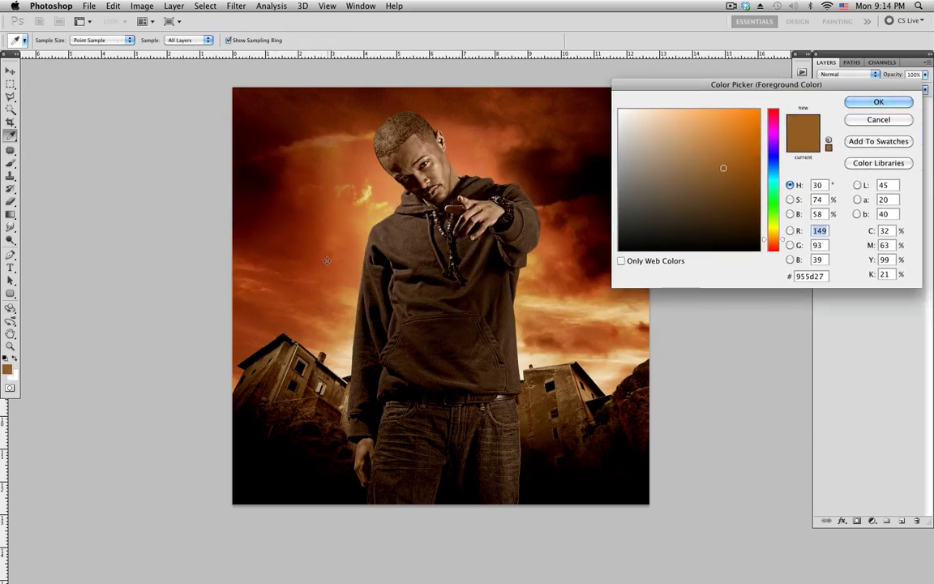
pyautogui.click(326, 261)
pyautogui.click(336, 310)
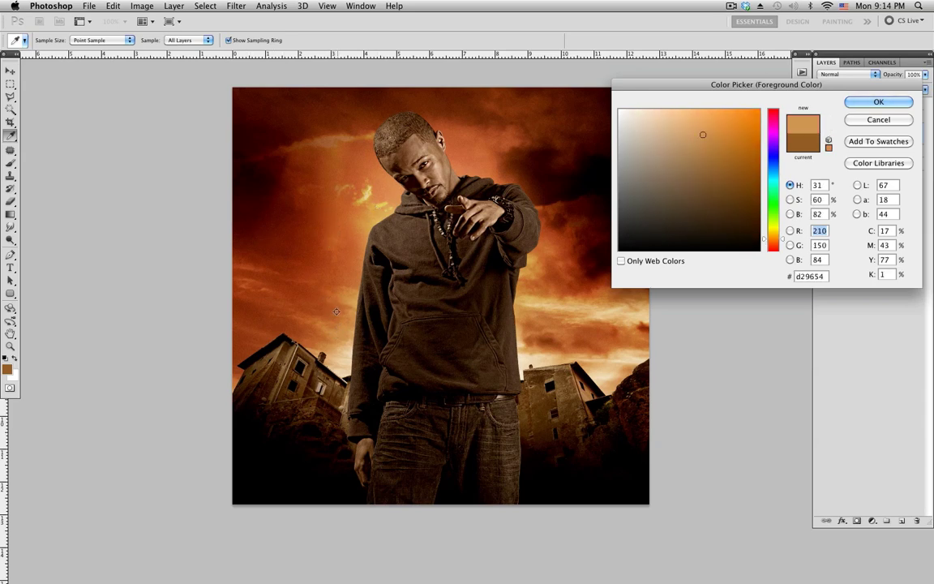
pyautogui.click(339, 306)
pyautogui.click(344, 300)
pyautogui.click(336, 319)
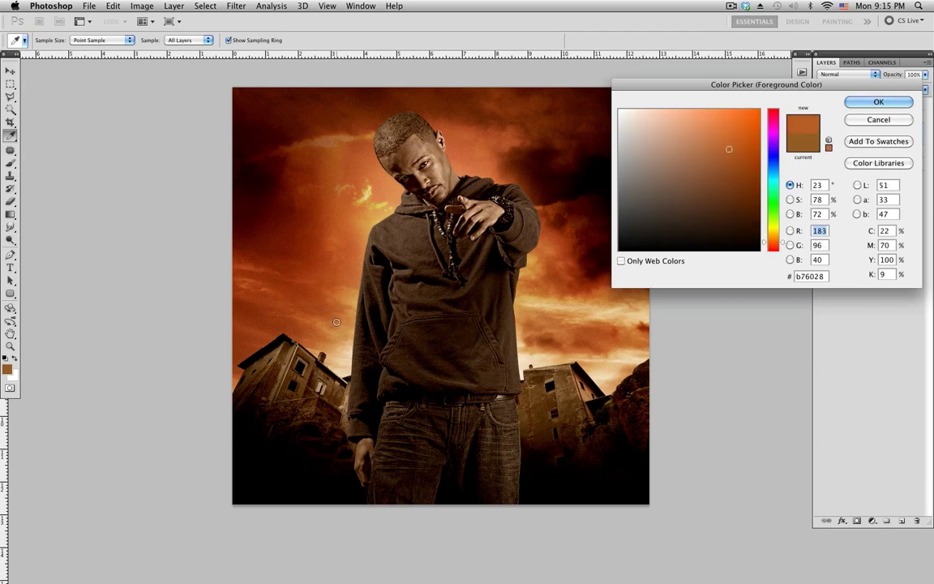
pyautogui.press('Return')
# Step: With a ~329 px, 0% hardness brush, dab a soft orange glow beside the head
pyautogui.press('v')
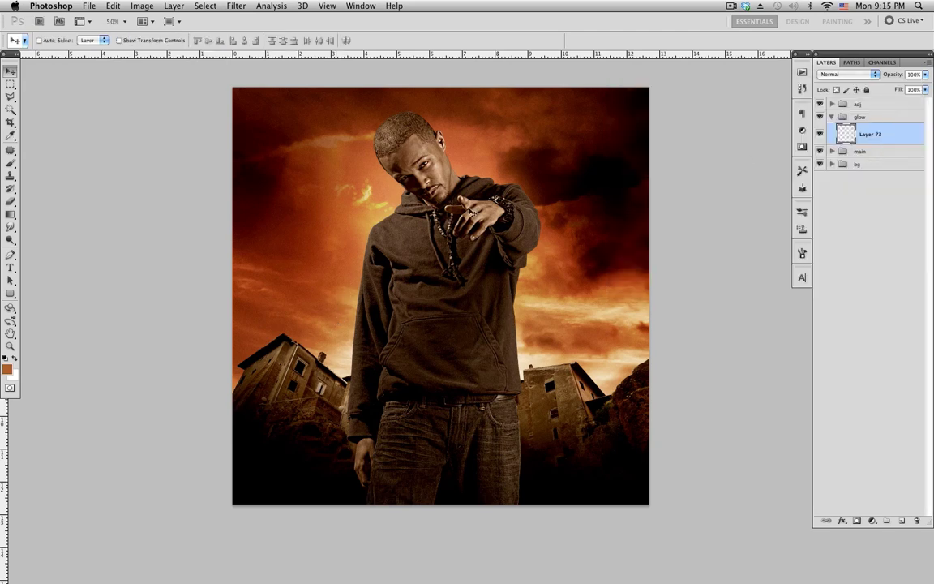
pyautogui.click(11, 161)
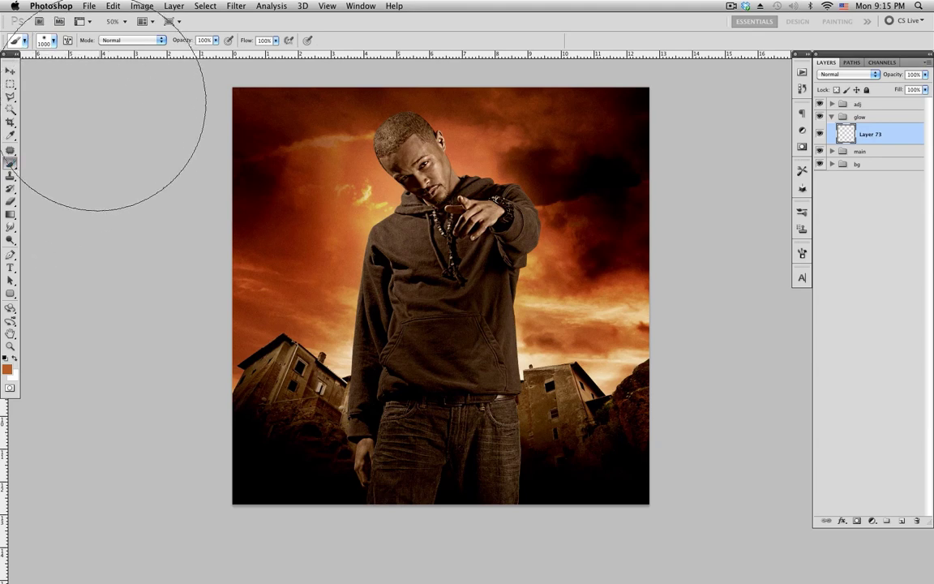
pyautogui.click(45, 41)
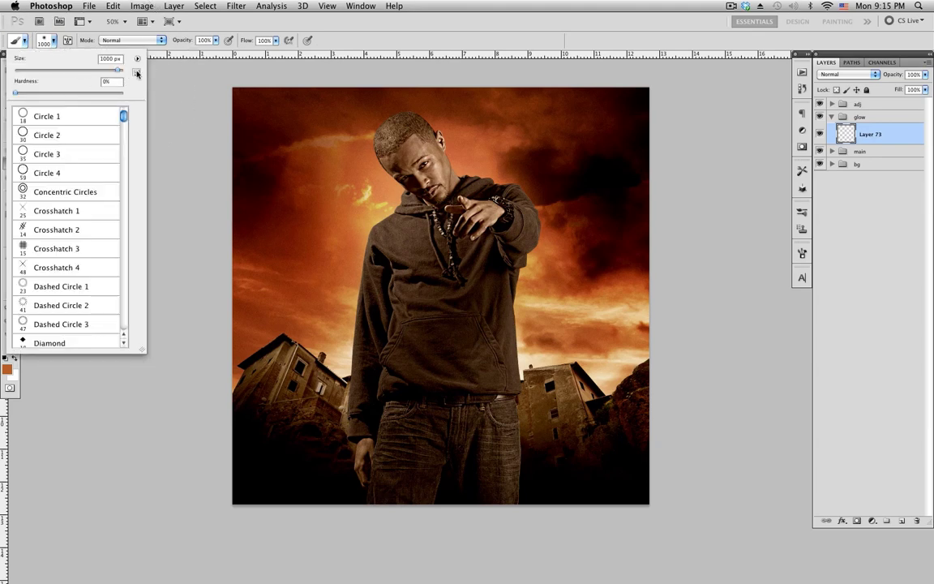
pyautogui.click(14, 93)
pyautogui.moveTo(119, 70)
pyautogui.mouseDown()
pyautogui.moveTo(80, 70)
pyautogui.moveTo(103, 70)
pyautogui.mouseUp()
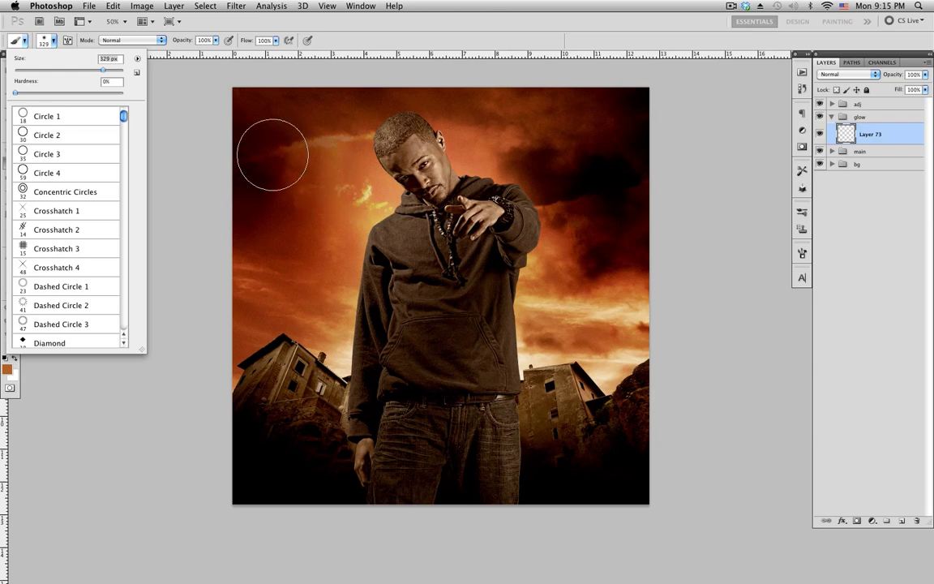
pyautogui.press('Return')
pyautogui.click(370, 197)
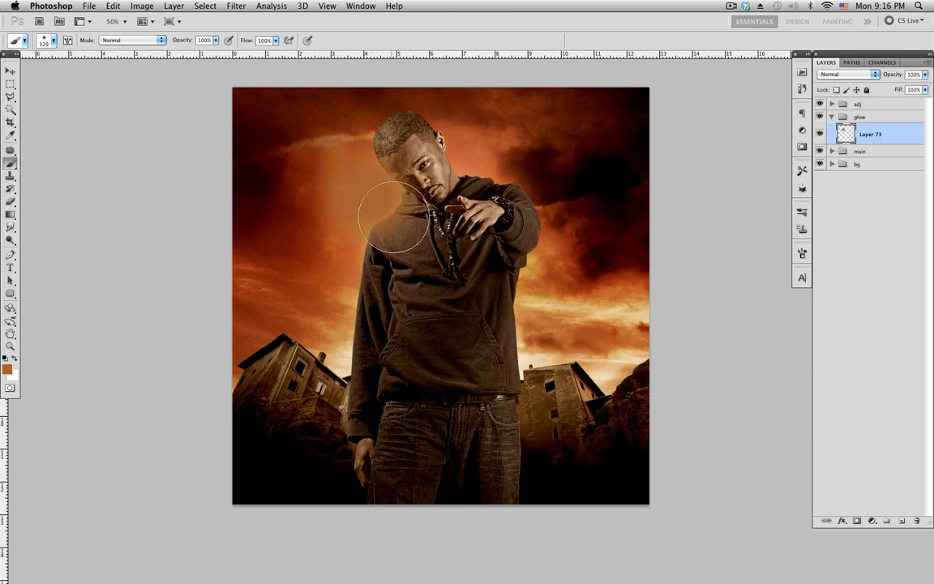
# Step: Set the foreground colour to white and paint a soft sun spot beside the subject's head
pyautogui.click(11, 370)
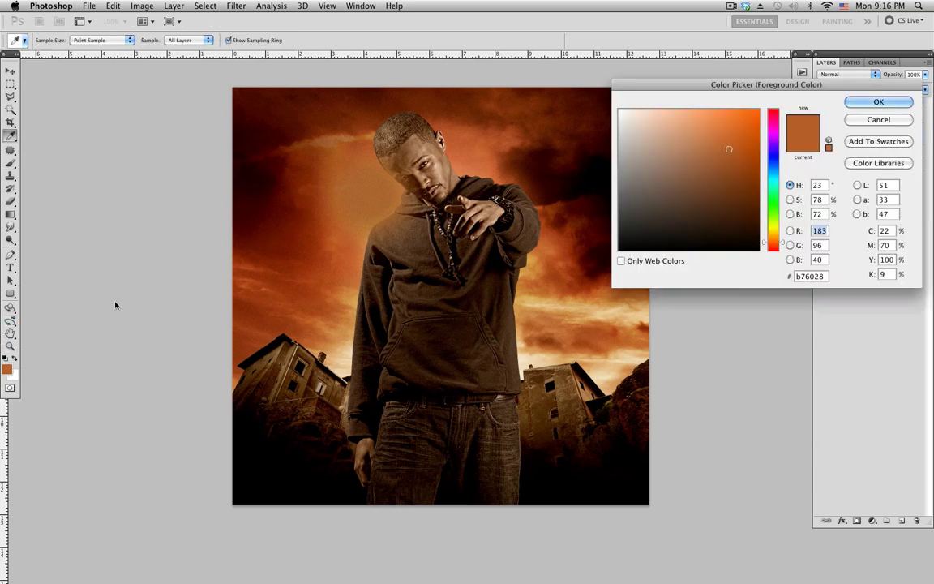
pyautogui.moveTo(629, 141); pyautogui.dragTo(595, 94)
pyautogui.click(853, 103)
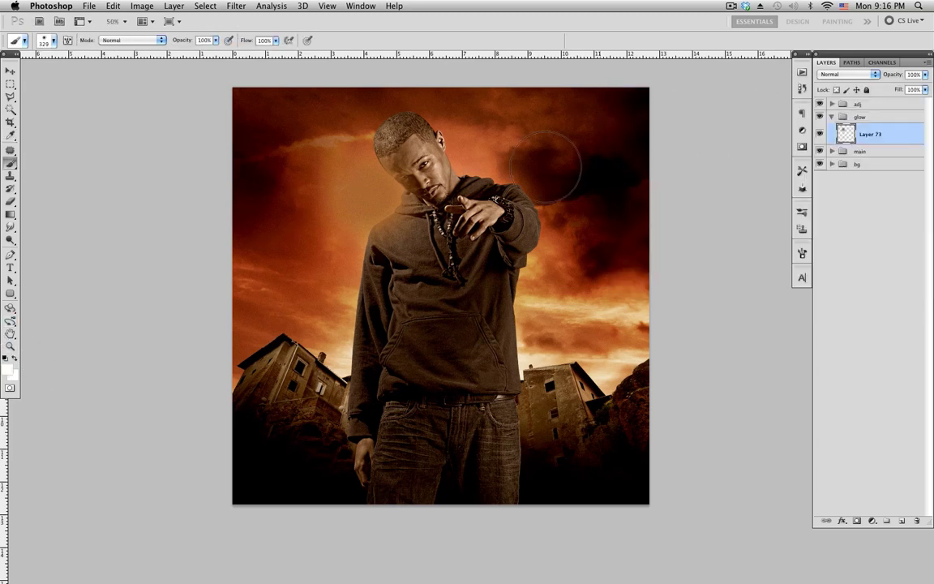
pyautogui.click(362, 189)
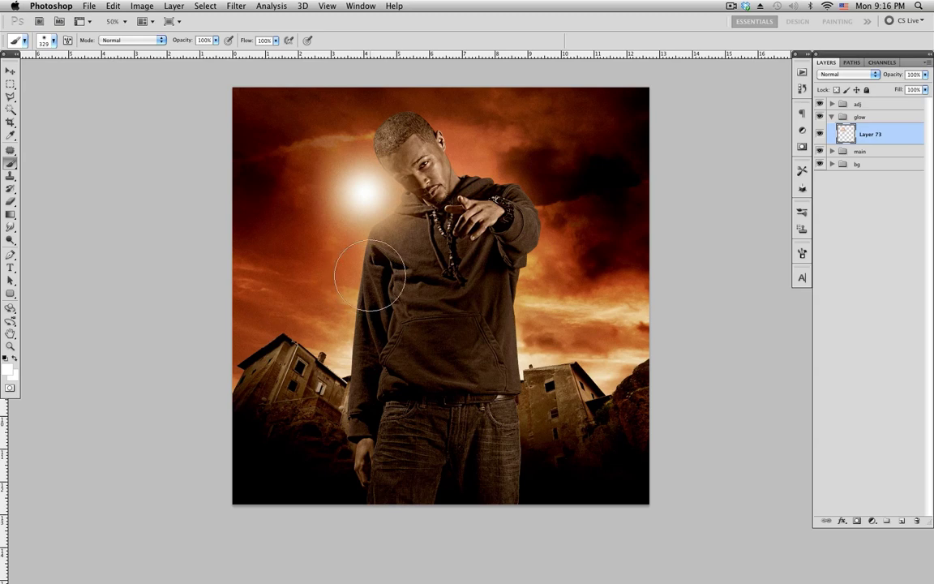
# Step: Set the glow layer's blend mode to Hard Light
pyautogui.click(847, 74)
pyautogui.press('Escape')
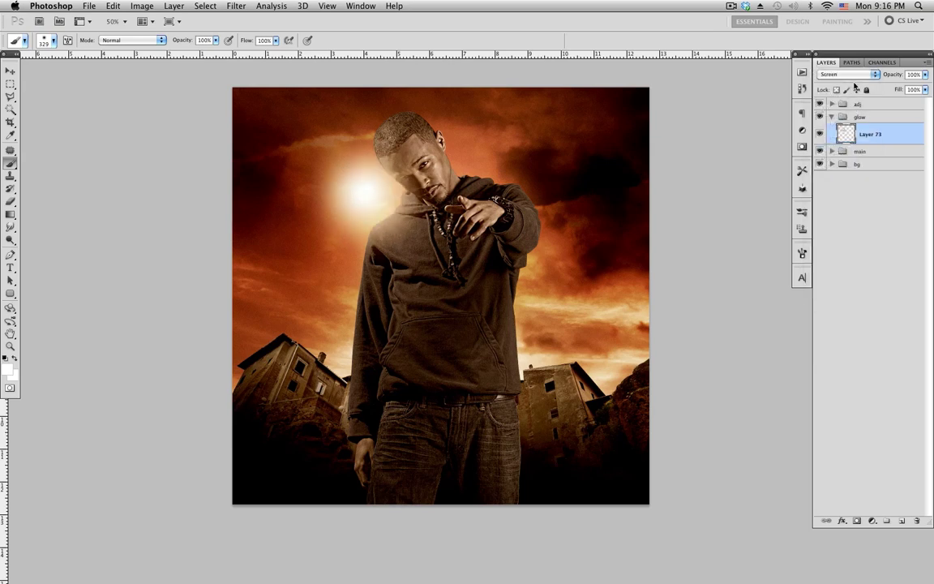
pyautogui.click(859, 74)
pyautogui.click(855, 127)
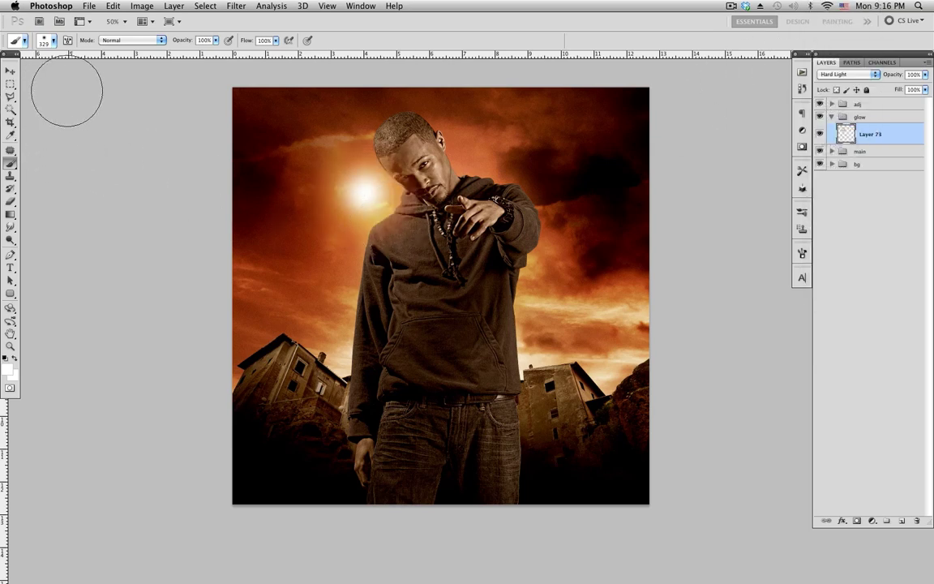
pyautogui.click(11, 71)
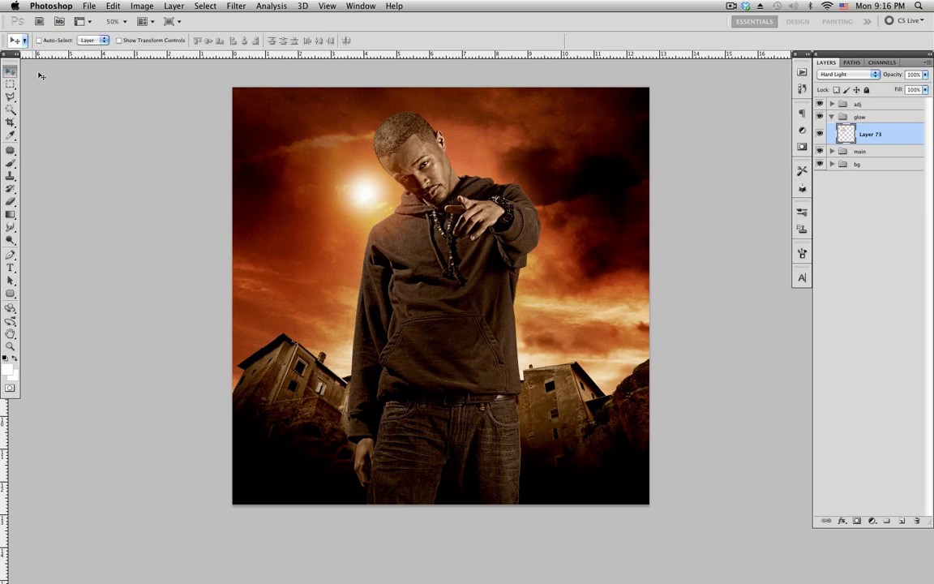
# Step: Move the sun glow just behind the head and set Layer 73's opacity to 76%
pyautogui.moveTo(384, 209); pyautogui.dragTo(403, 211)
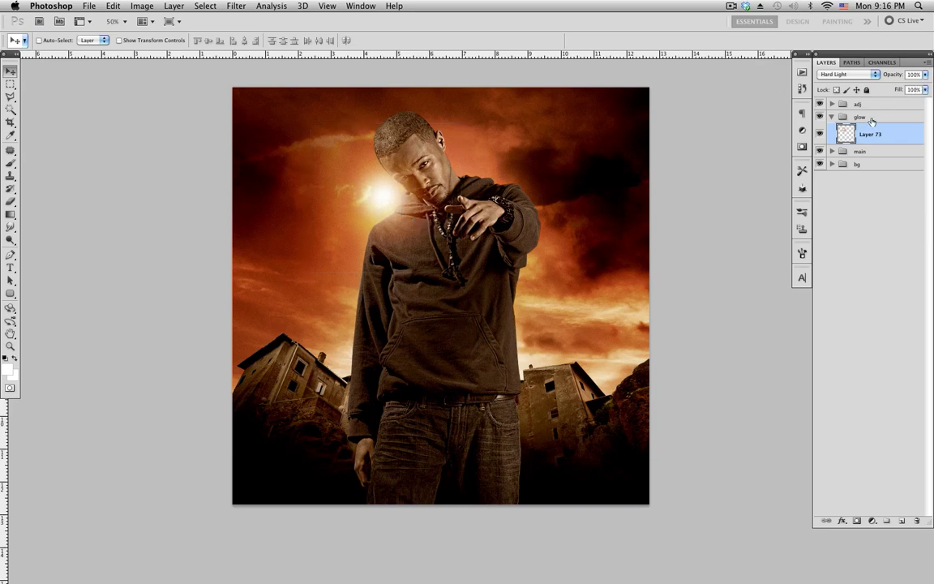
pyautogui.click(925, 75)
pyautogui.moveTo(923, 87)
pyautogui.mouseDown()
pyautogui.moveTo(898, 86)
pyautogui.moveTo(930, 85)
pyautogui.mouseUp()
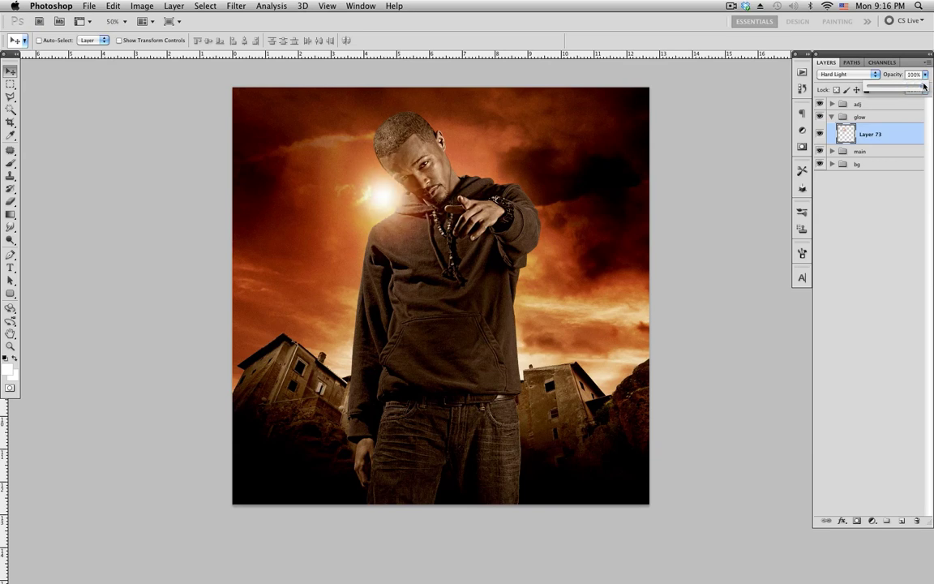
pyautogui.moveTo(349, 183); pyautogui.dragTo(388, 203)
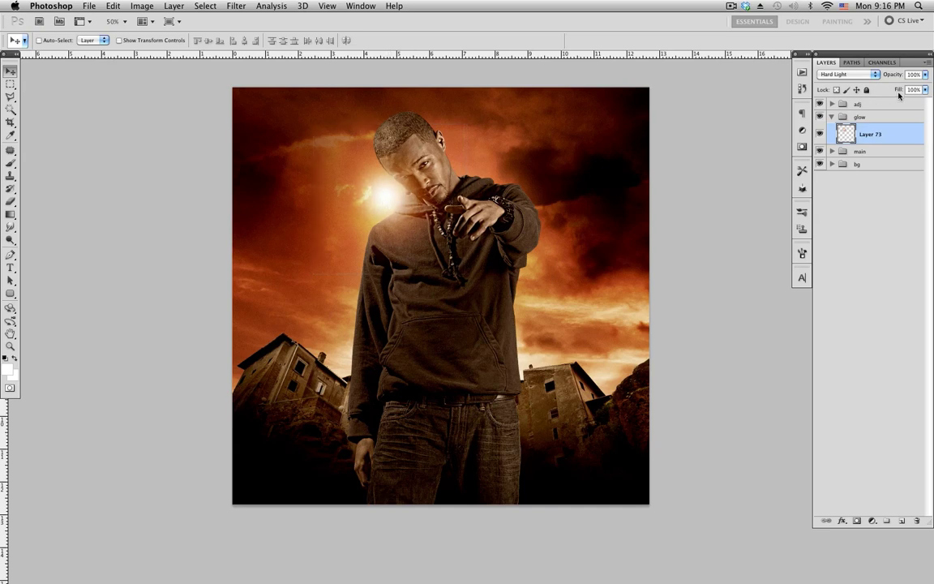
pyautogui.click(925, 74)
pyautogui.moveTo(924, 87); pyautogui.dragTo(908, 86)
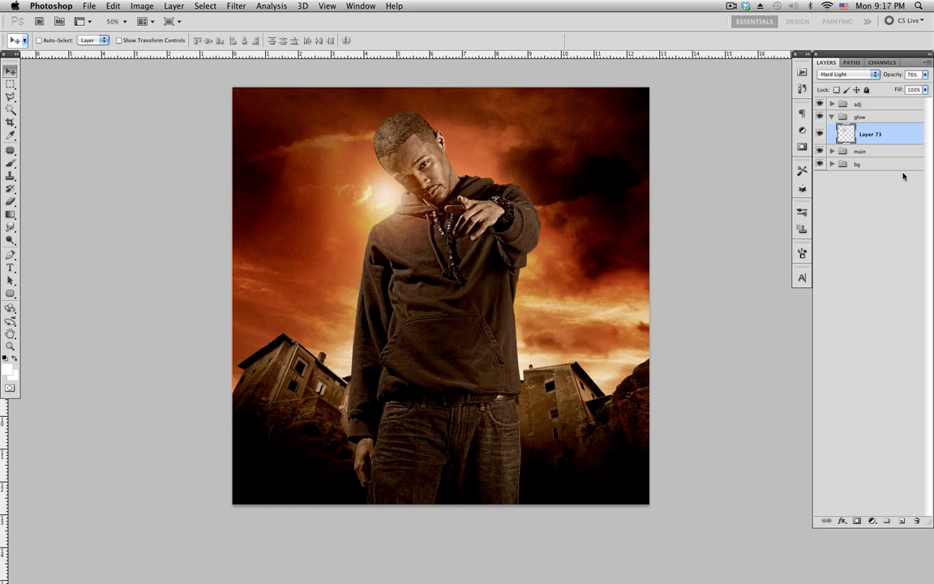
# Step: Duplicate the glow, move it down-right beside the arm and stretch it to about 190% height
pyautogui.press('super+j')
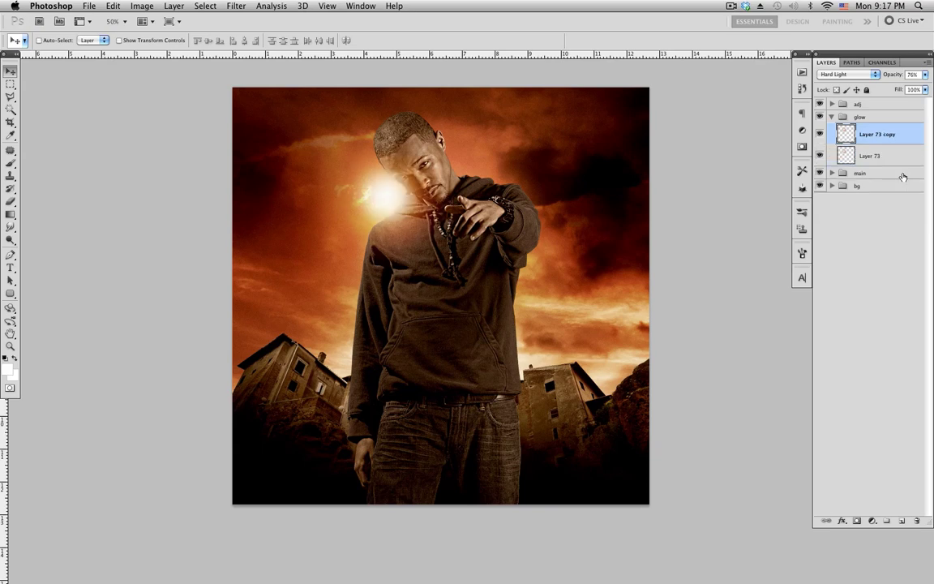
pyautogui.moveTo(387, 198); pyautogui.dragTo(530, 301)
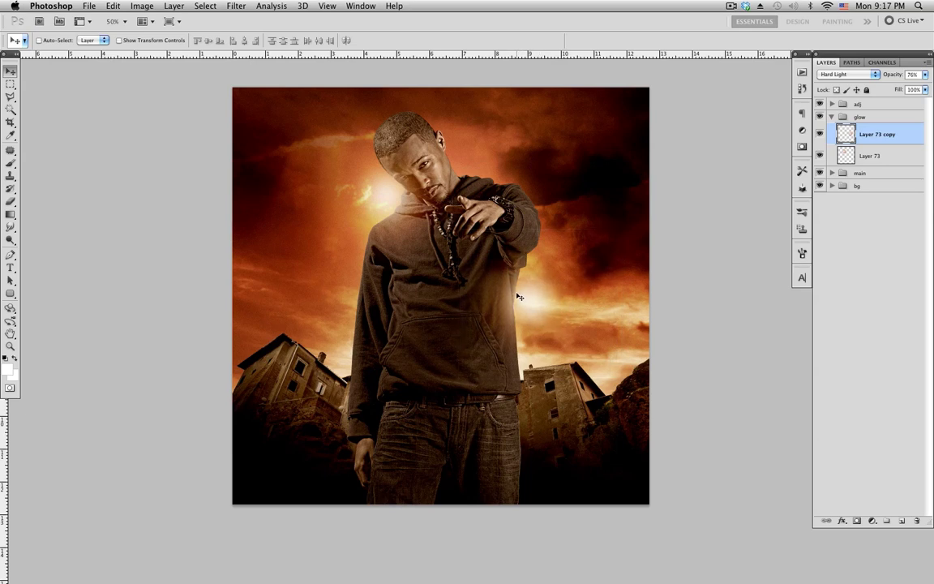
pyautogui.press('super+t')
pyautogui.moveTo(532, 377); pyautogui.dragTo(534, 514)
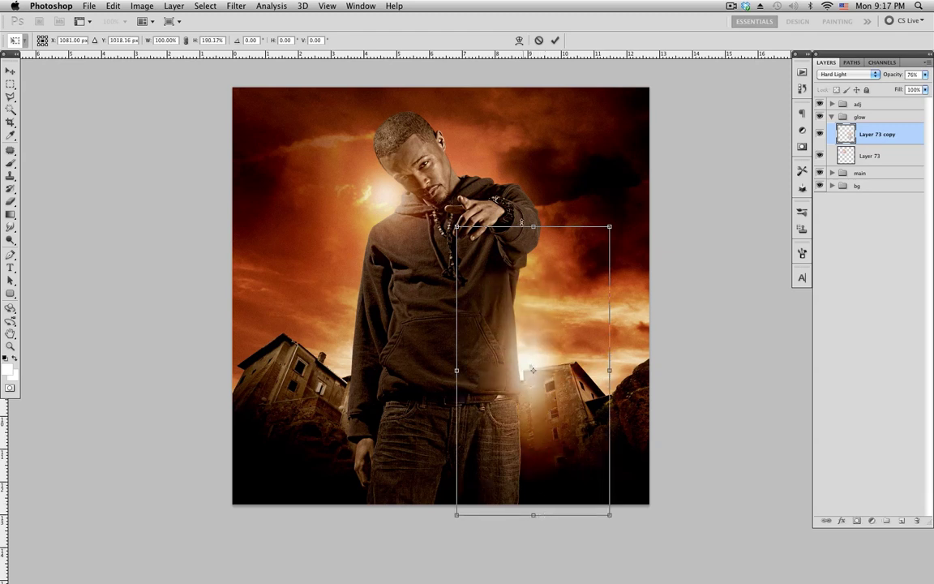
pyautogui.press('Return')
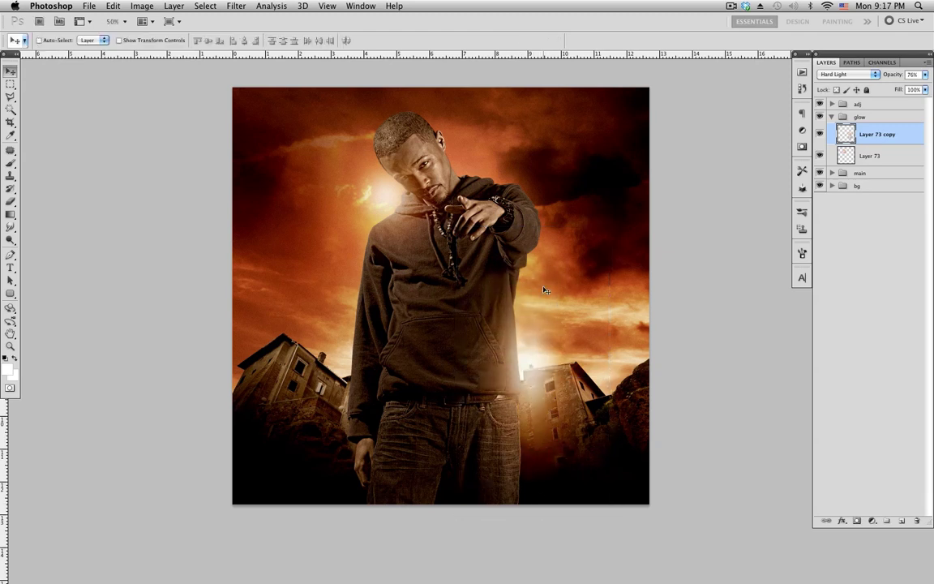
pyautogui.moveTo(537, 333)
pyautogui.mouseDown()
pyautogui.moveTo(553, 328)
pyautogui.moveTo(531, 332)
pyautogui.mouseUp()
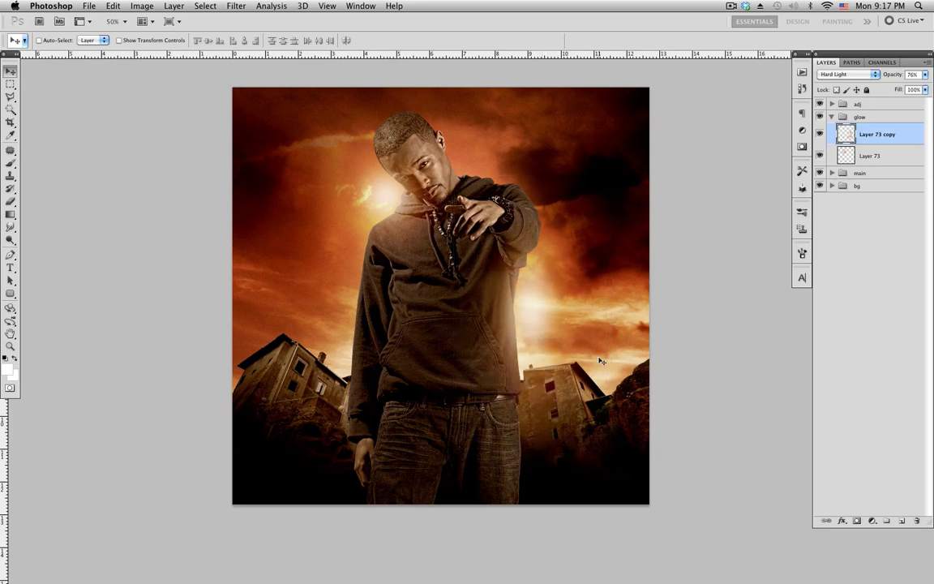
# Step: Alt-drag a copy of the glow onto the subject's left side at 44% opacity
pyautogui.moveTo(528, 334); pyautogui.dragTo(349, 336)
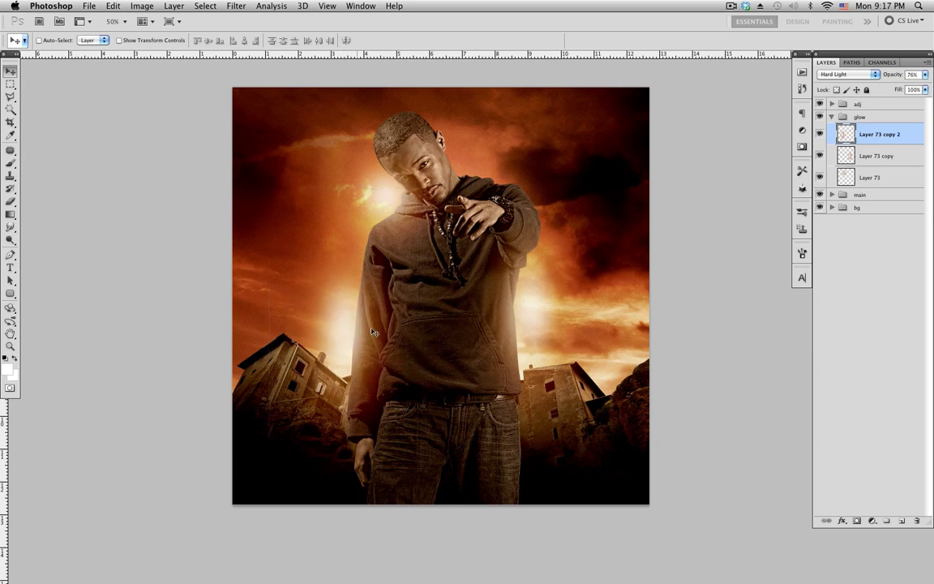
pyautogui.click(924, 74)
pyautogui.moveTo(911, 85); pyautogui.dragTo(891, 84)
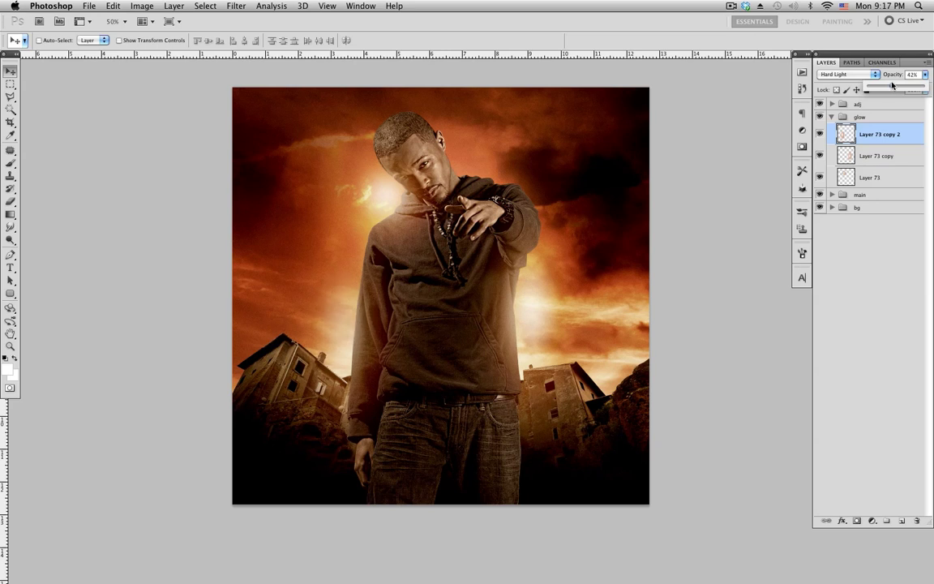
pyautogui.click(911, 134)
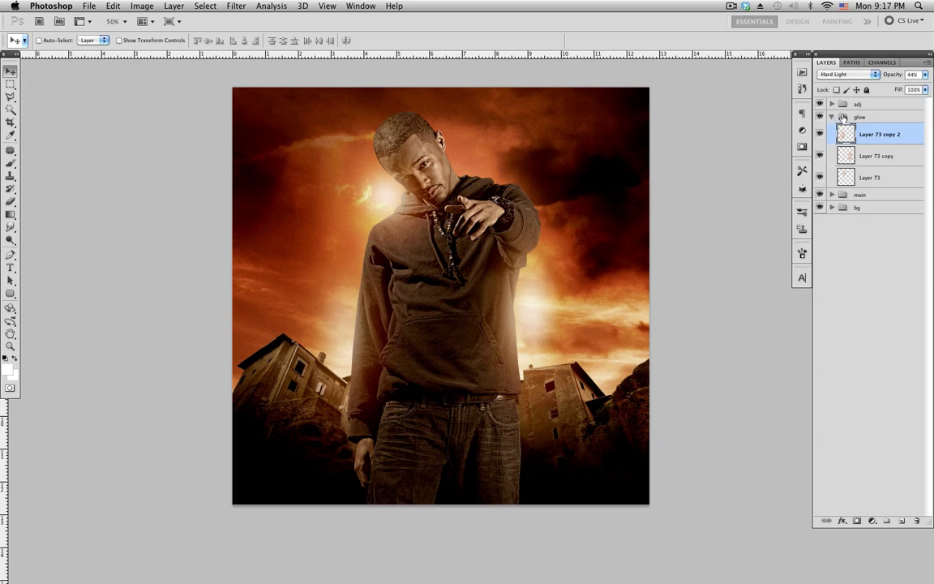
# Step: Duplicate the original Layer 73 and move the copy right of the head
pyautogui.click(876, 178)
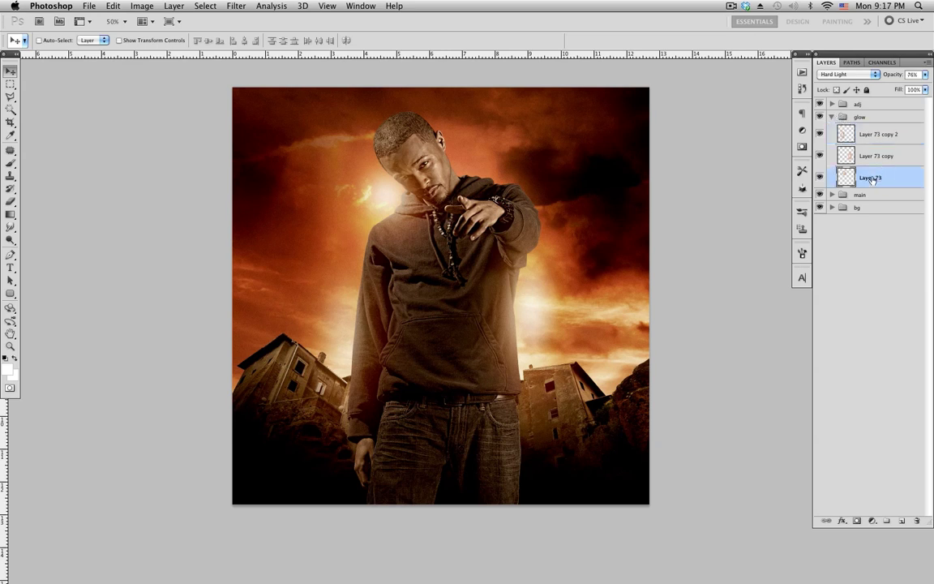
pyautogui.press('super+j')
pyautogui.moveTo(365, 187); pyautogui.dragTo(455, 185)
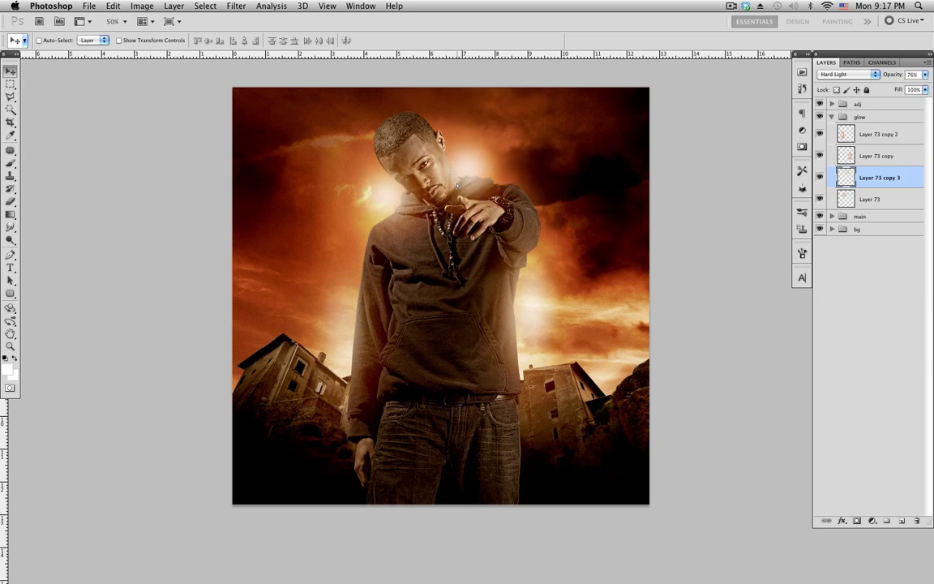